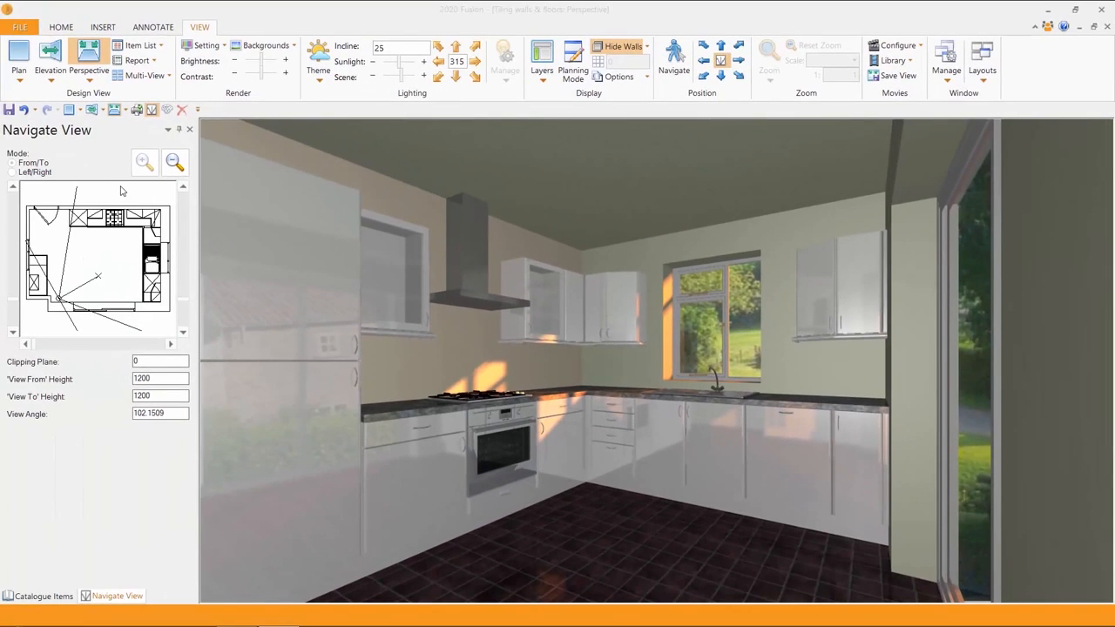
- Open the plan view and check the base unit positions by showing their dimensions and hiding them again
left_click(70, 112)
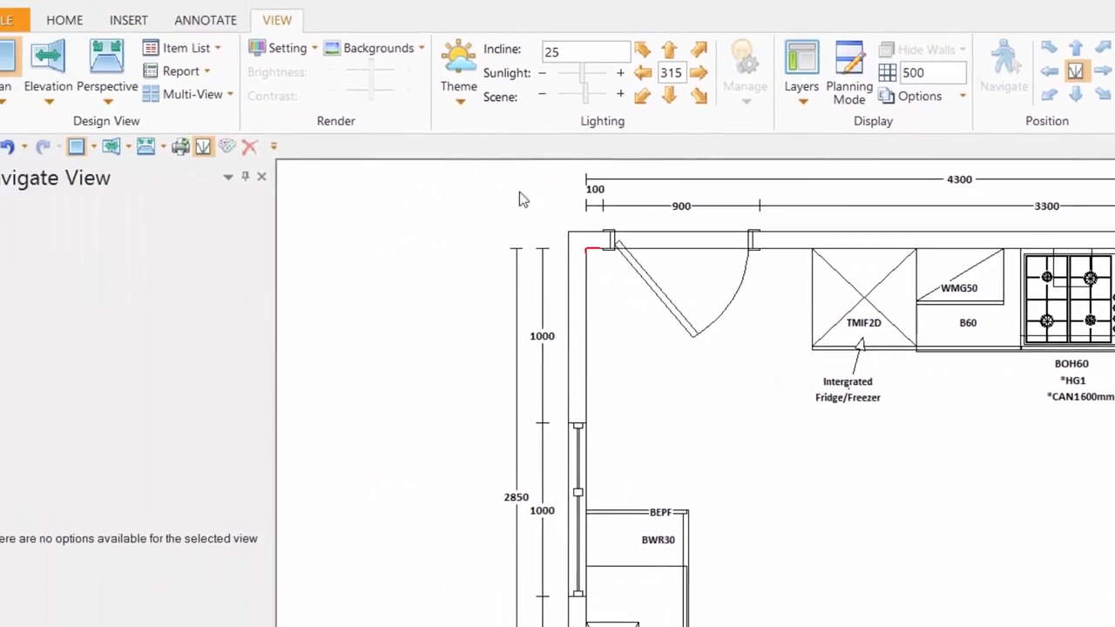
left_click(248, 31)
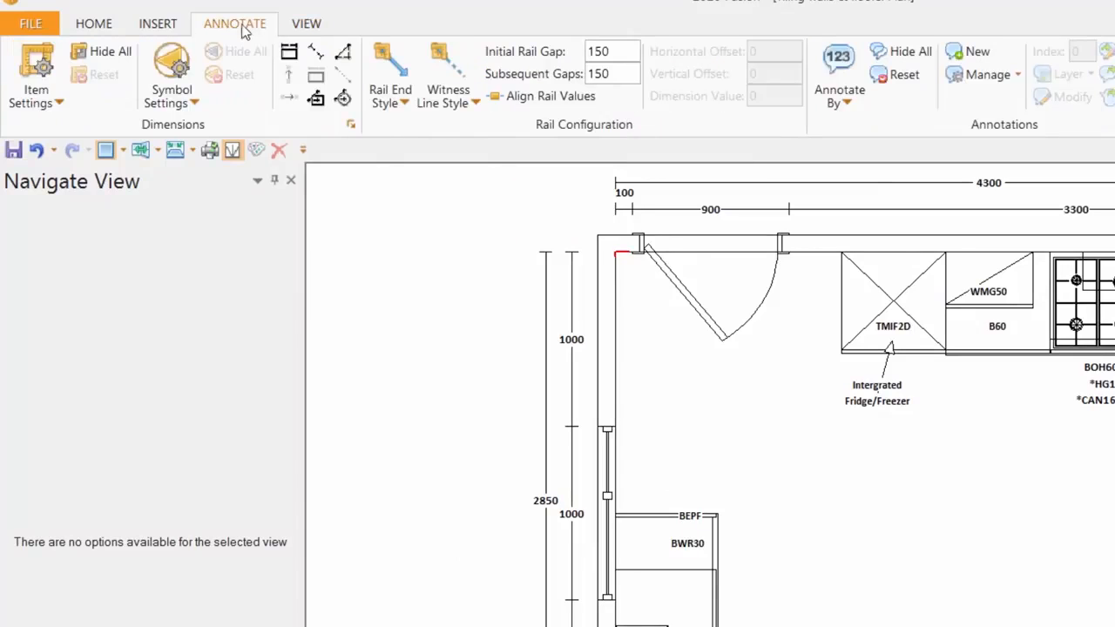
left_click(42, 66)
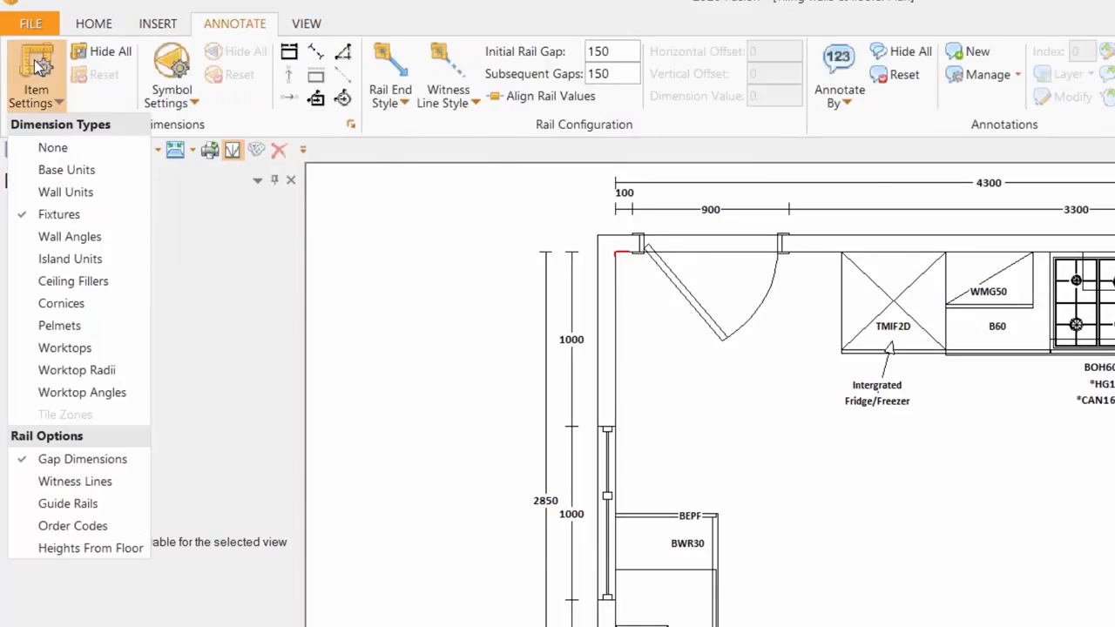
left_click(70, 173)
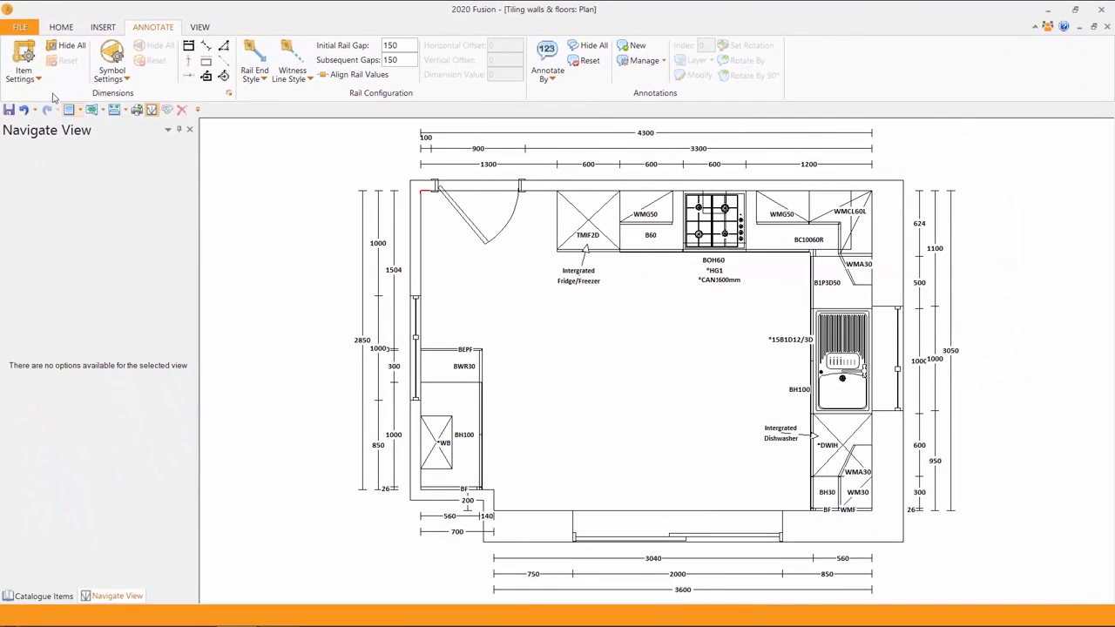
left_click(25, 70)
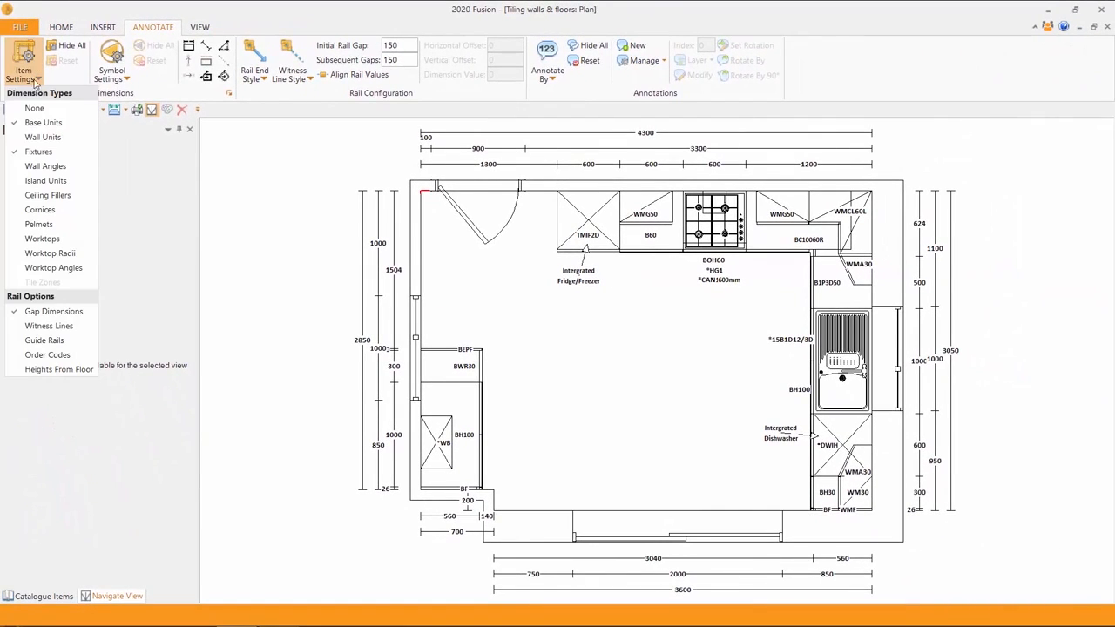
left_click(48, 129)
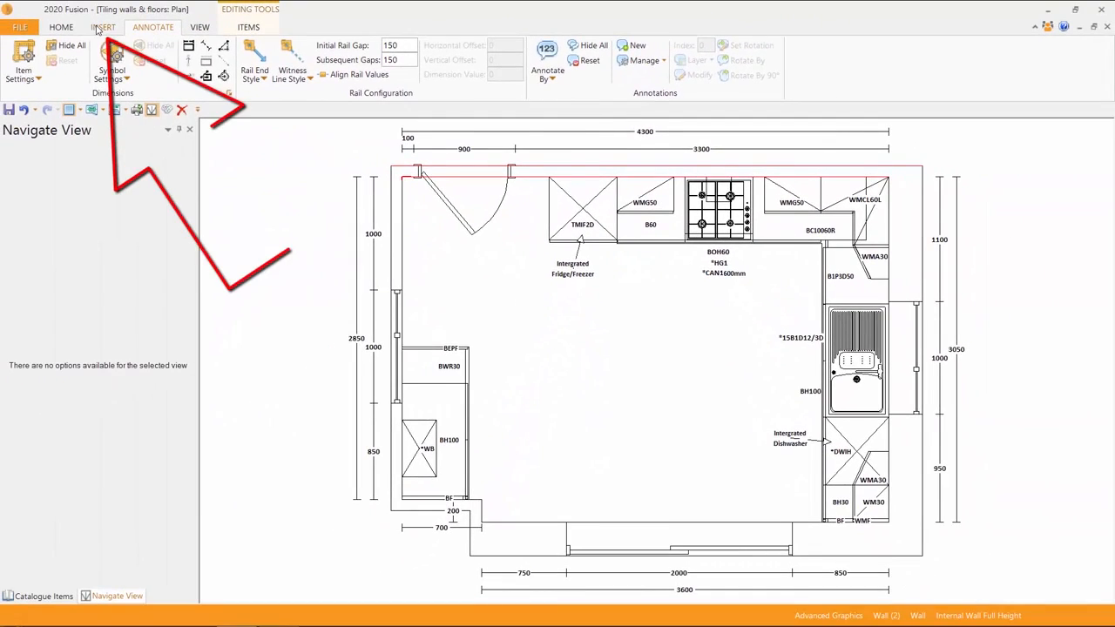
- Open the covering editor for the wall behind the hob
left_click(102, 29)
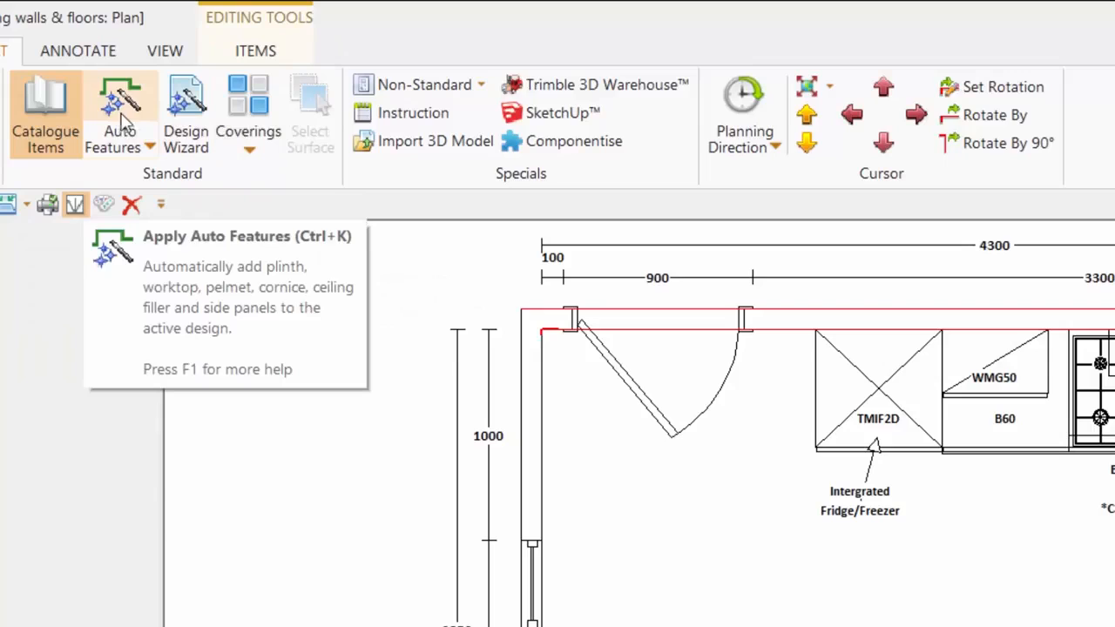
left_click(258, 101)
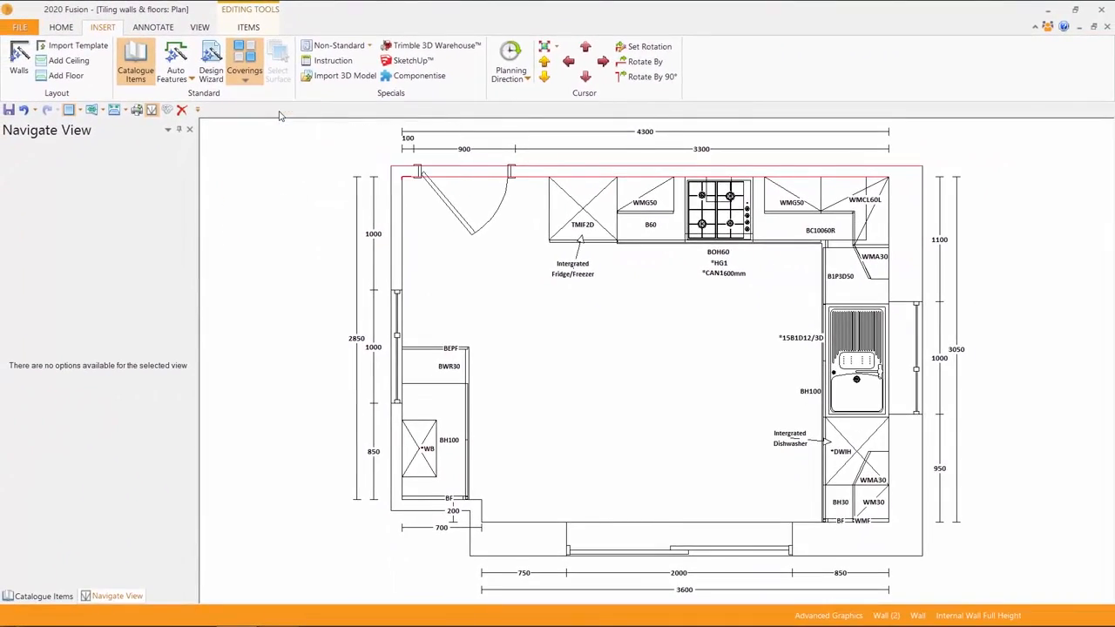
left_click(283, 137)
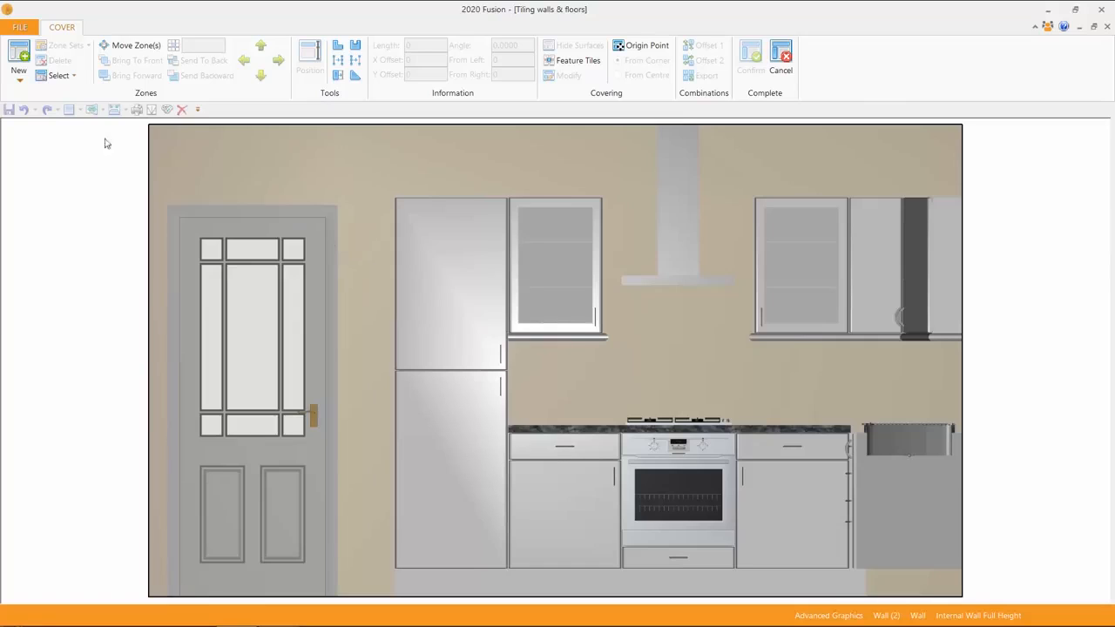
- Create a tiling zone from Worktop (910mm) up to 600mm To 800mm Wall Unit (2115mm), starting 1900 mm from the wall's left side
left_click(23, 58)
left_click(24, 57)
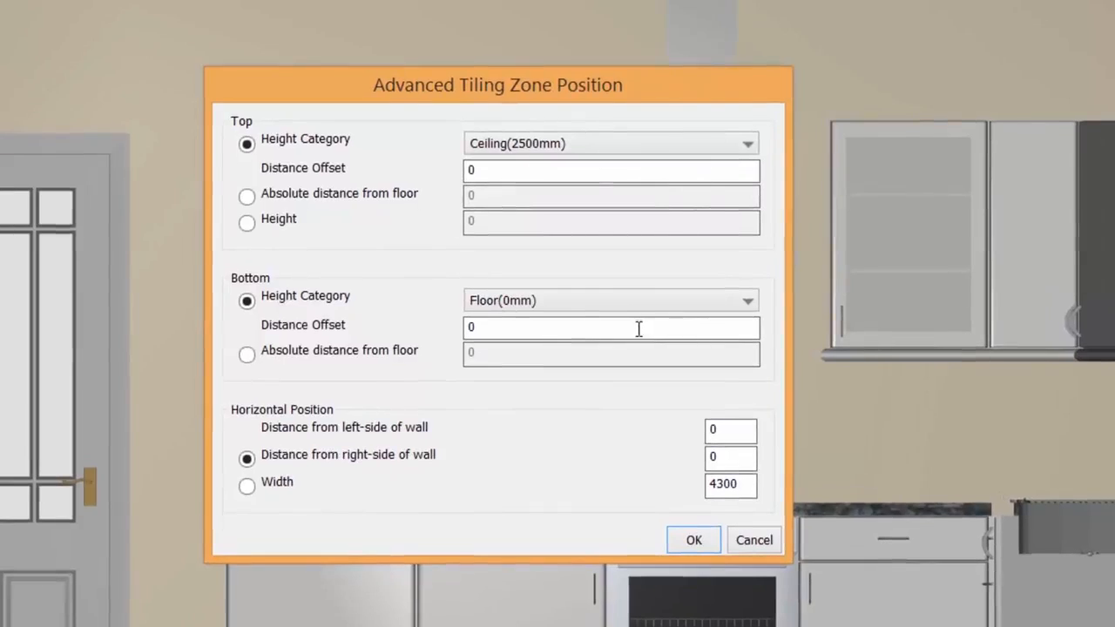
left_click(748, 146)
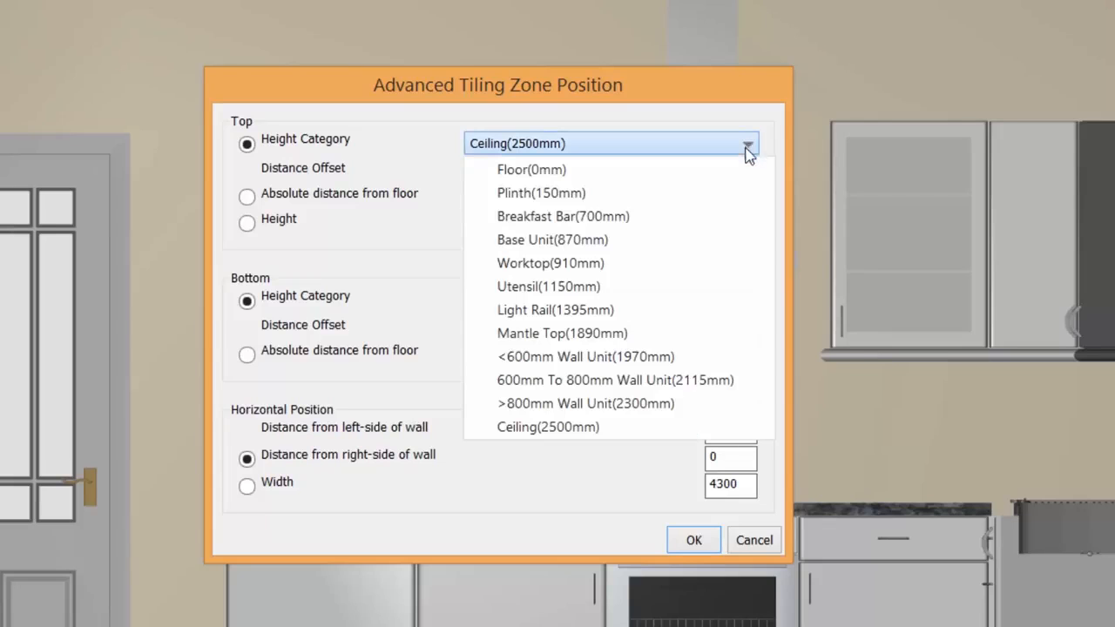
left_click(710, 394)
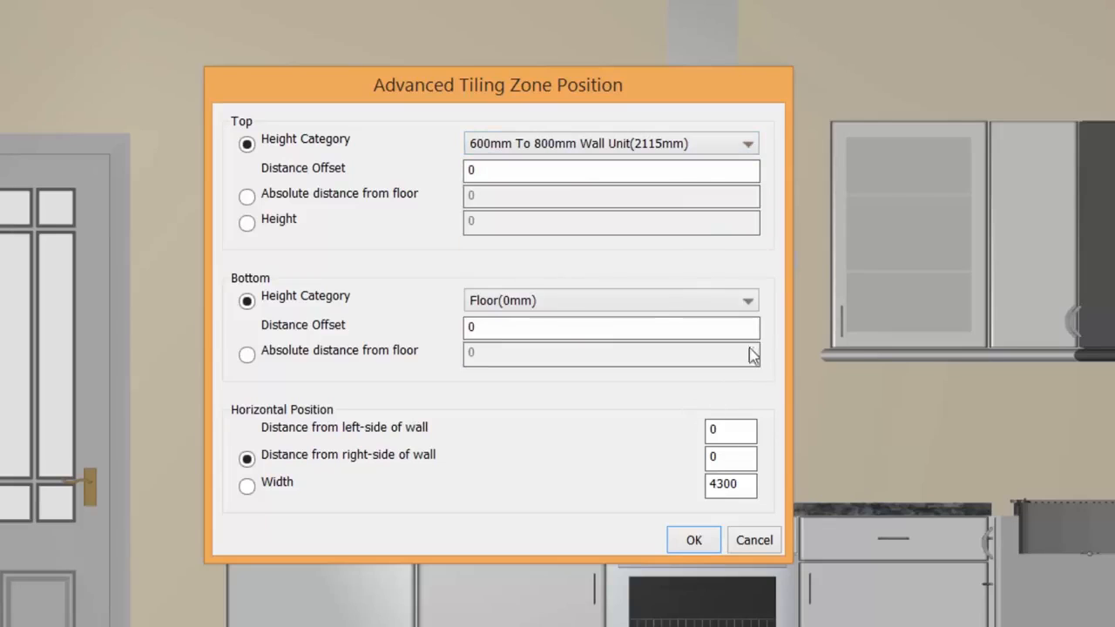
left_click(748, 305)
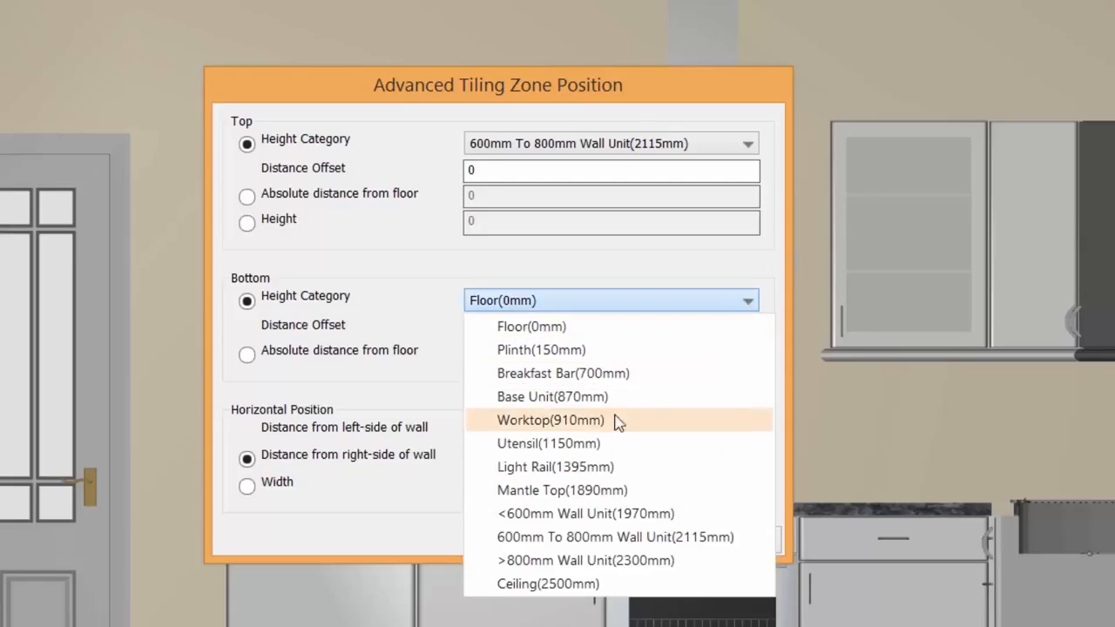
left_click(582, 422)
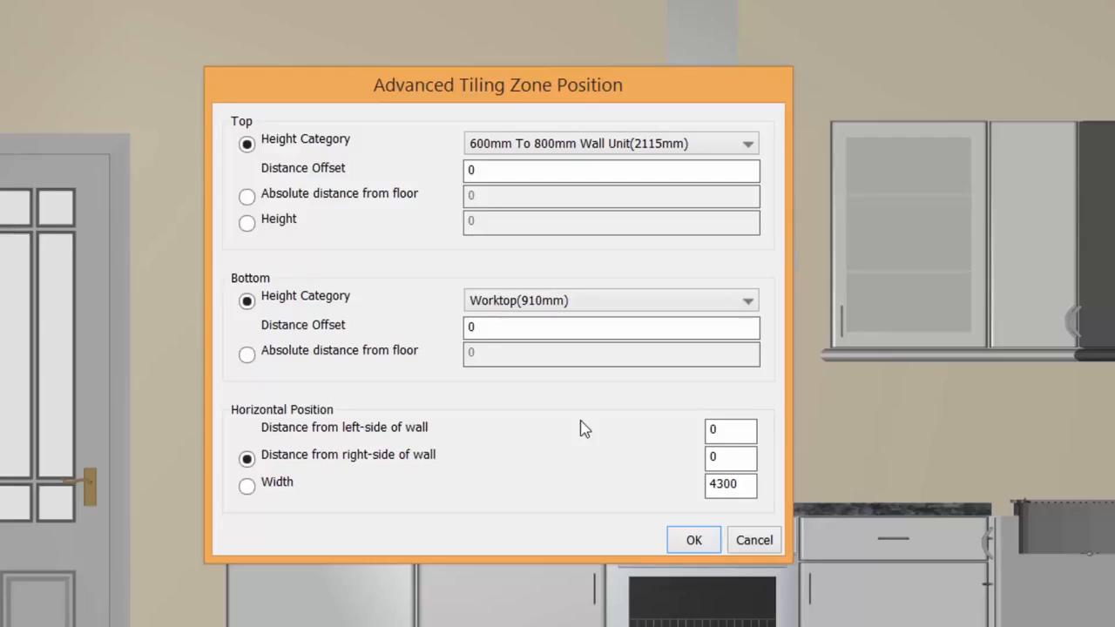
double_click(724, 430)
type("1900")
left_click(695, 546)
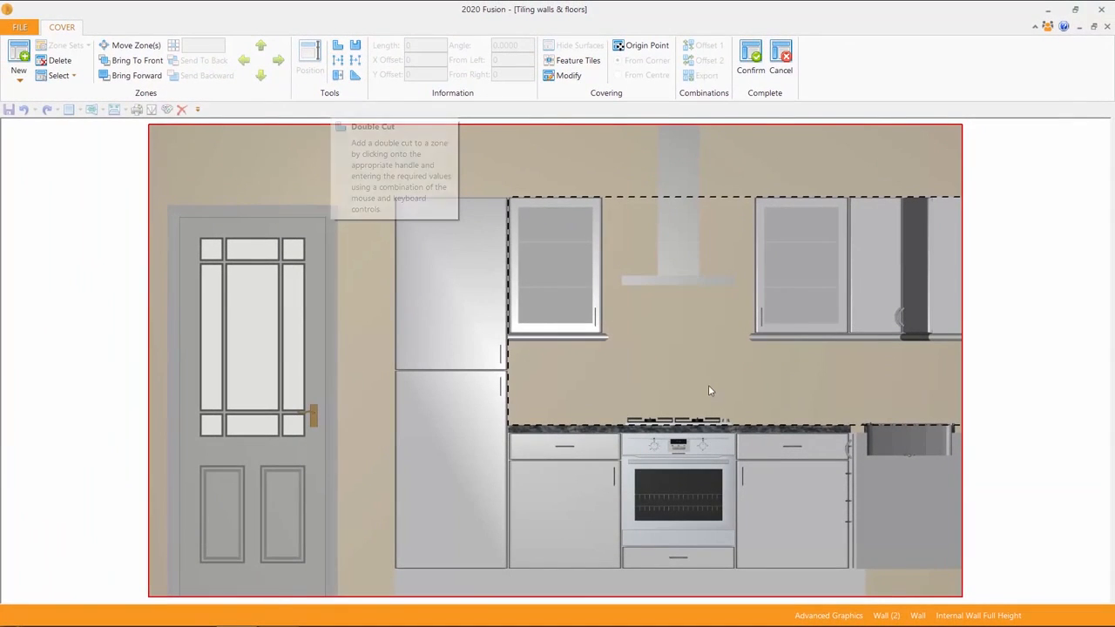
- Double-cut both upper corners of the tiling zone to exclude the wall units on either side of the extractor hood
left_click(652, 335)
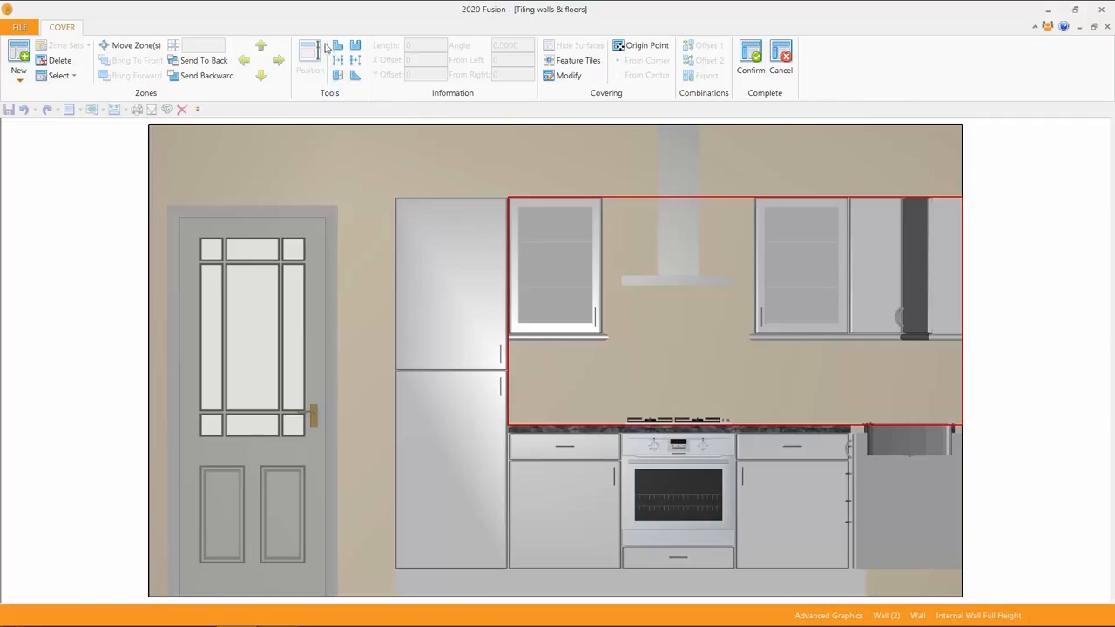
left_click(338, 76)
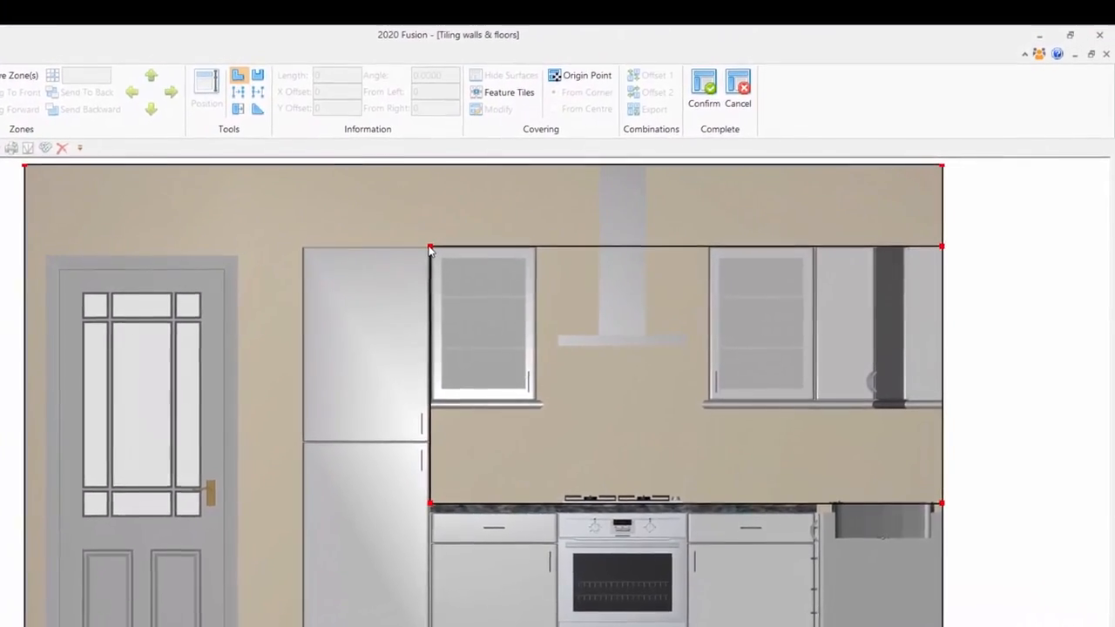
left_click_drag(437, 242, 440, 251)
left_click_drag(464, 342, 531, 407)
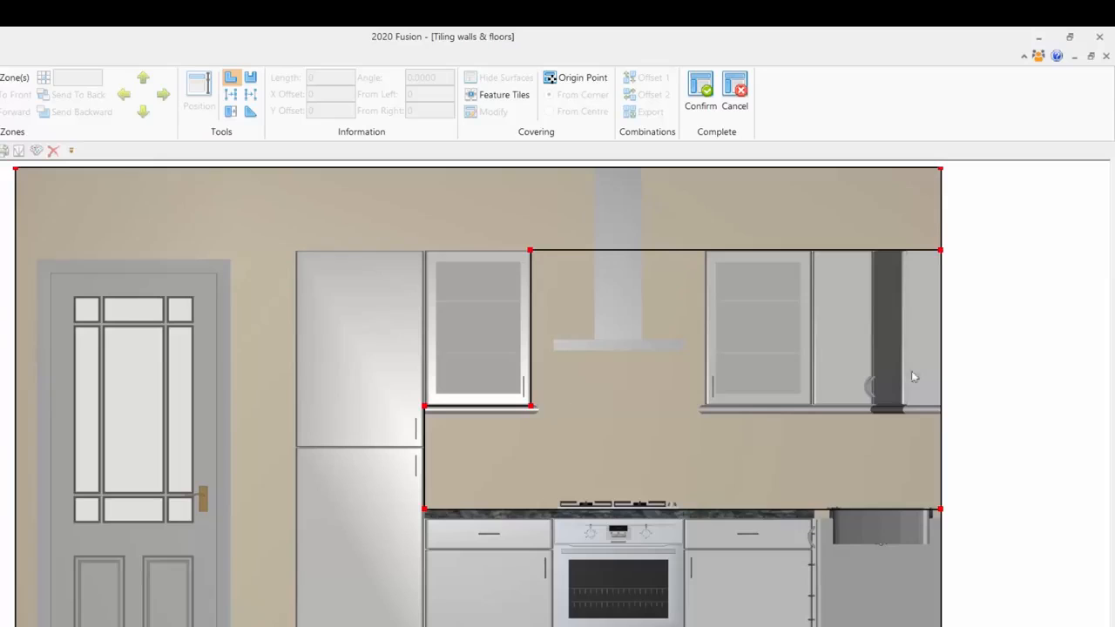
left_click_drag(943, 253, 706, 407)
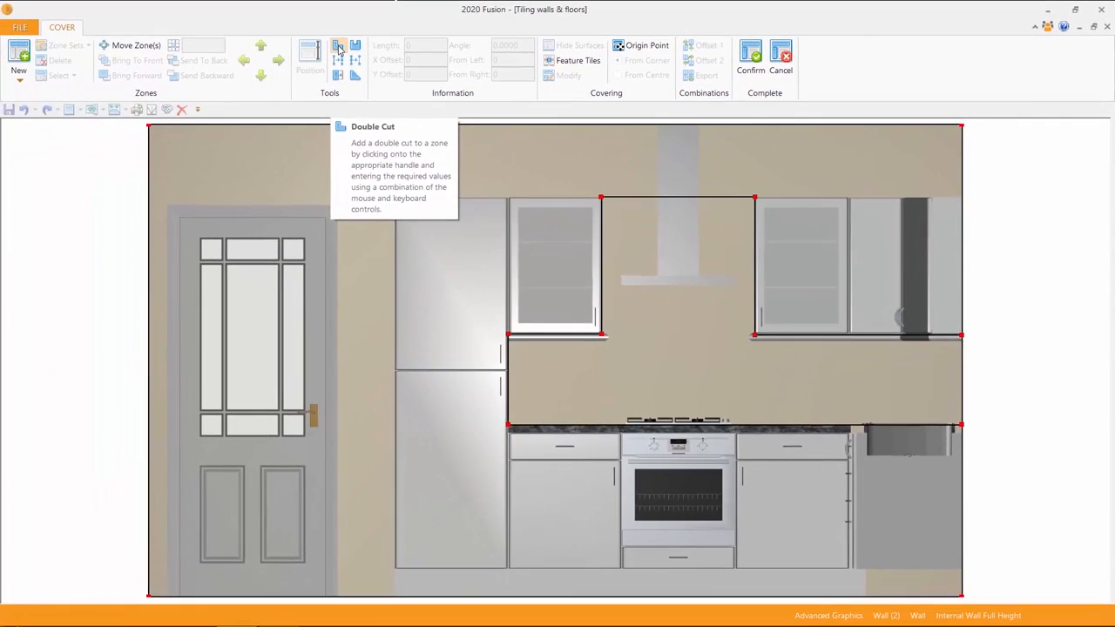
left_click(285, 63)
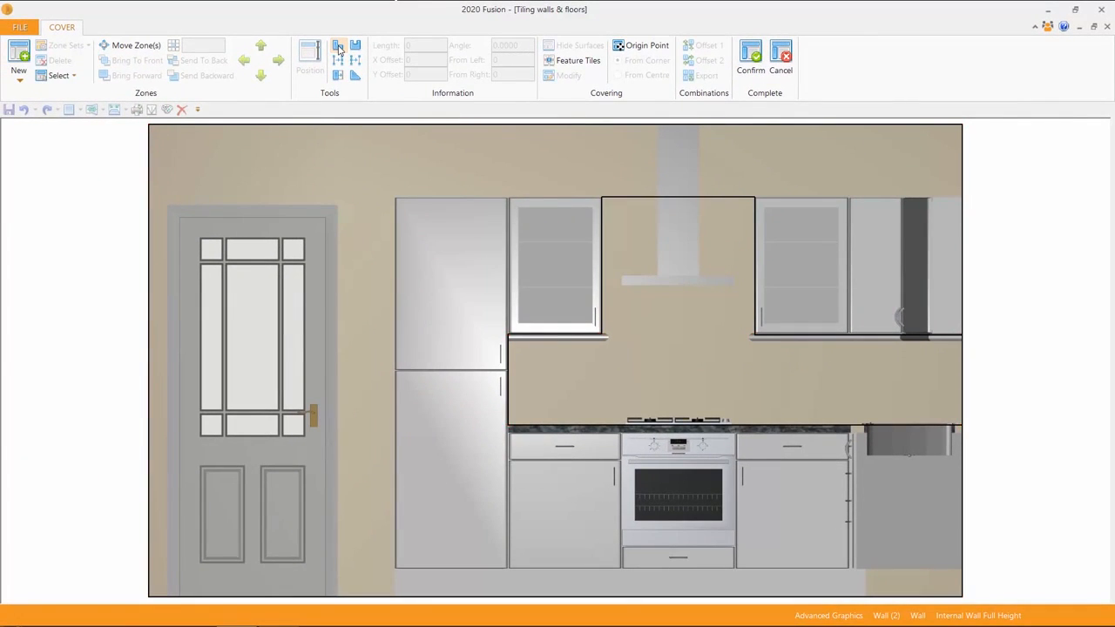
- Assign the 200x100 Metro Black tile from Fusion Tiles to the zone around the hob
left_click(657, 342)
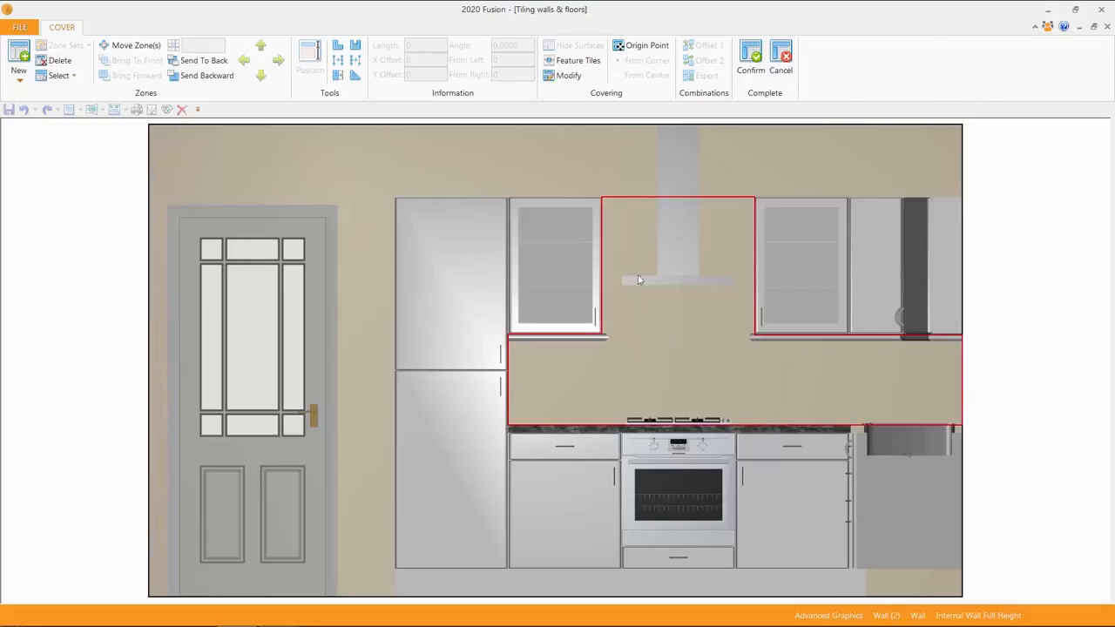
left_click(562, 76)
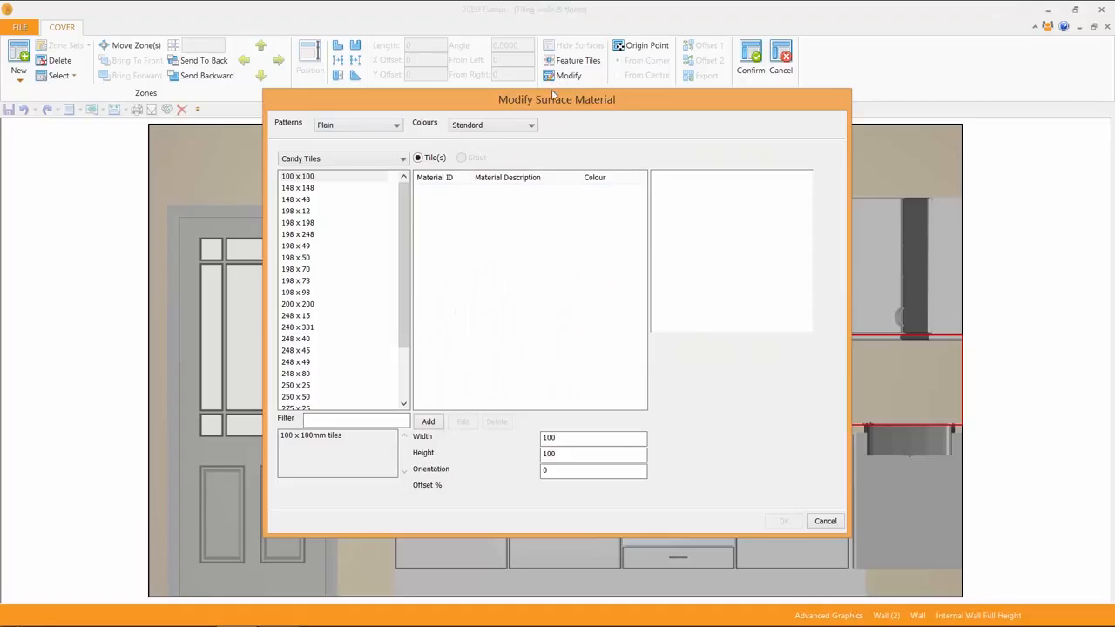
left_click(401, 161)
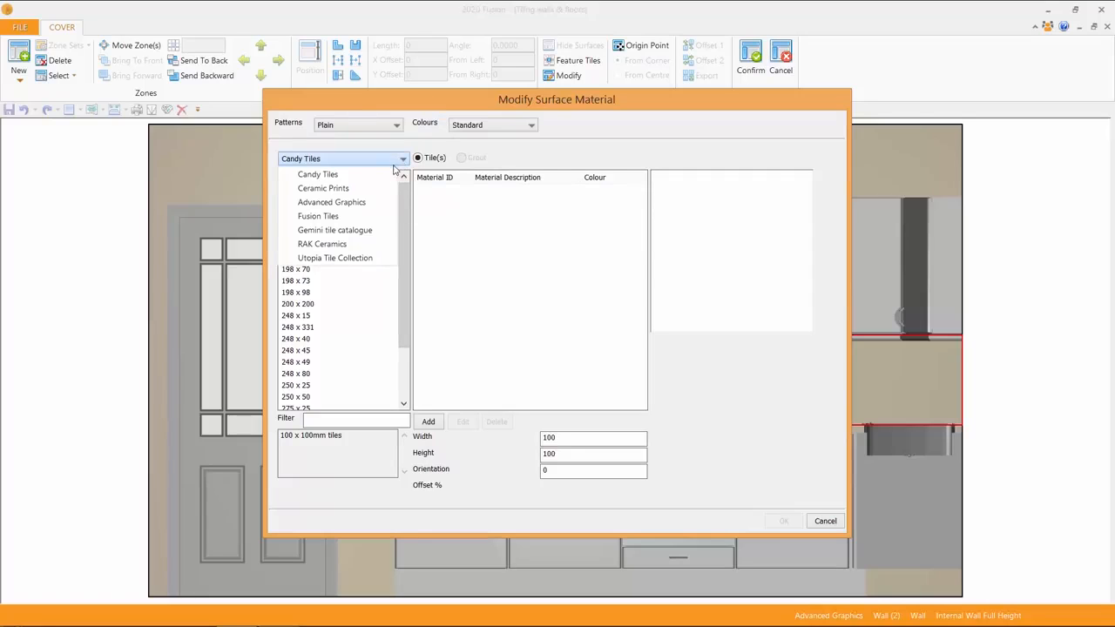
left_click(351, 218)
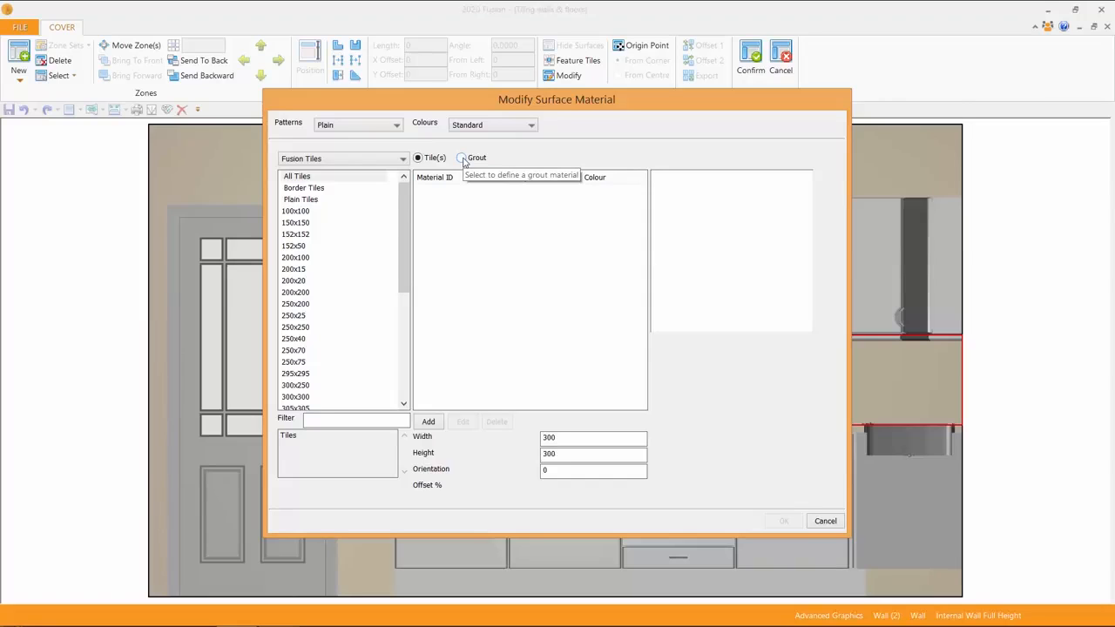
left_click(300, 258)
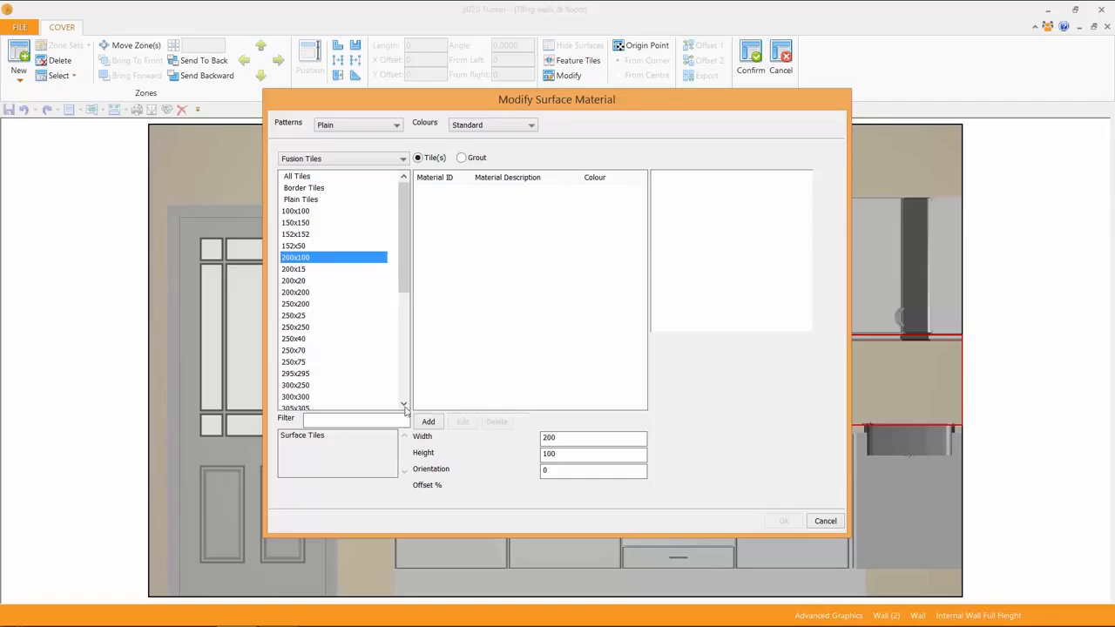
left_click(427, 423)
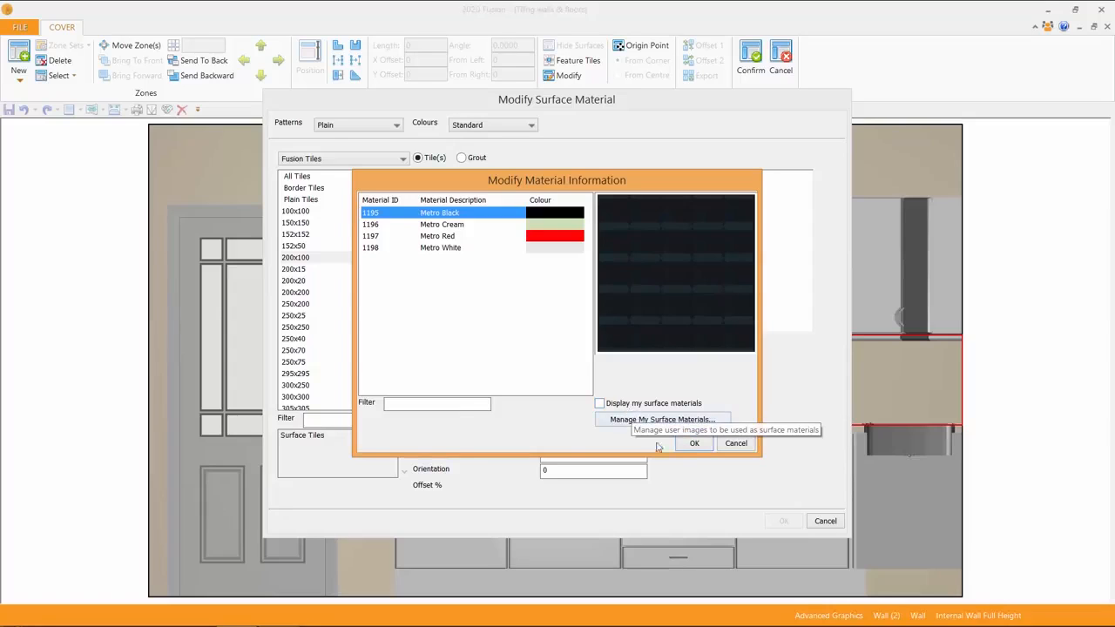
left_click(695, 445)
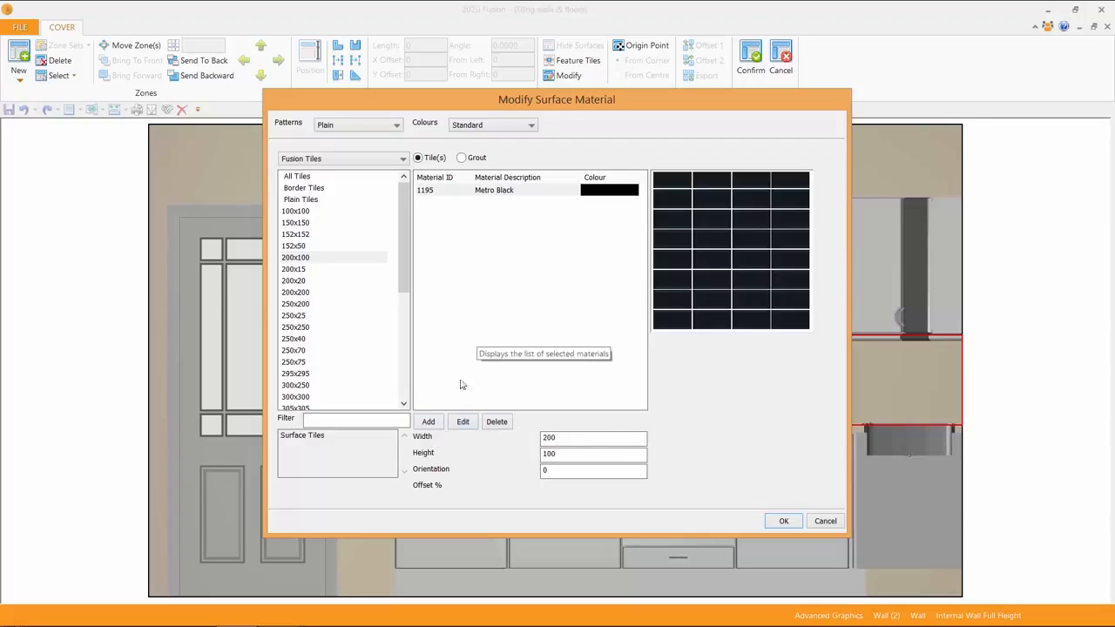
- Try adding Metro Red as a second tile material, and delete it from the material list
left_click(431, 423)
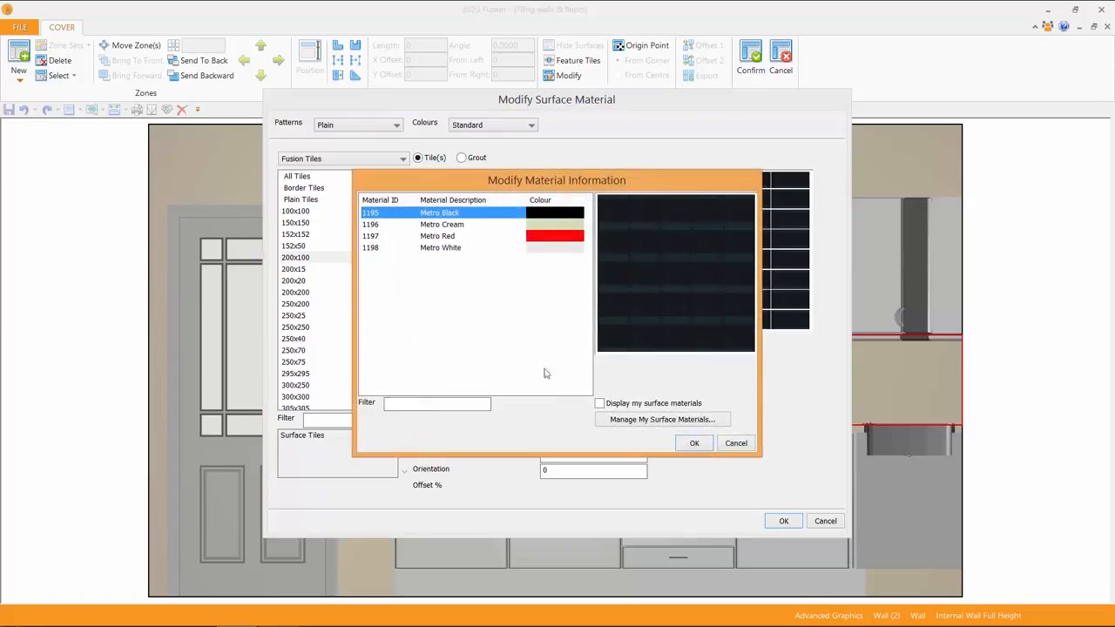
left_click(563, 238)
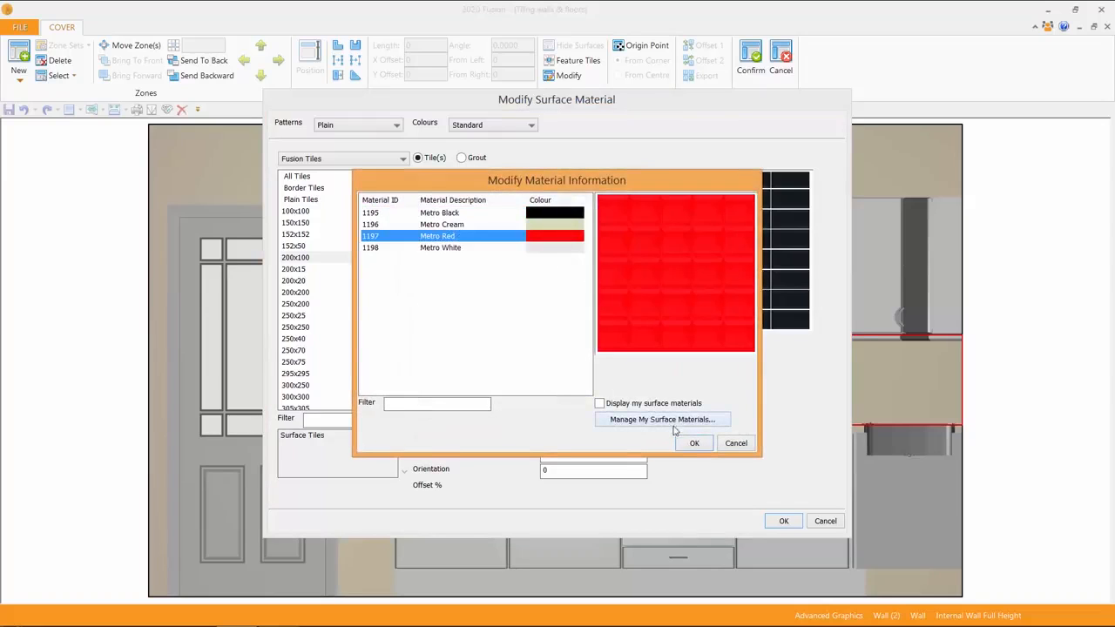
left_click(693, 443)
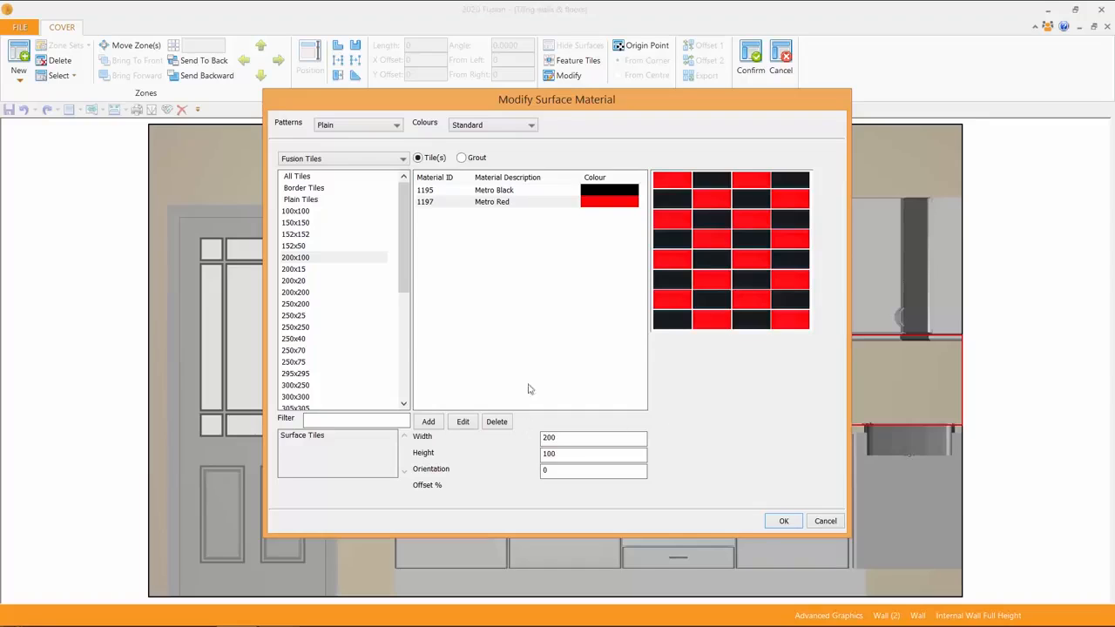
left_click(512, 202)
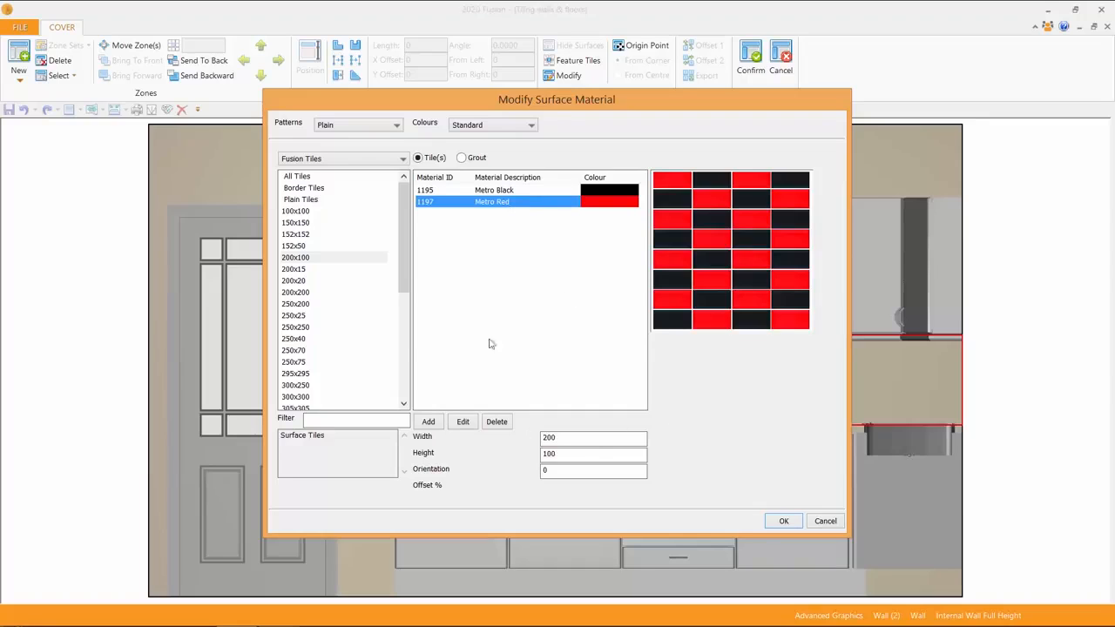
left_click(497, 422)
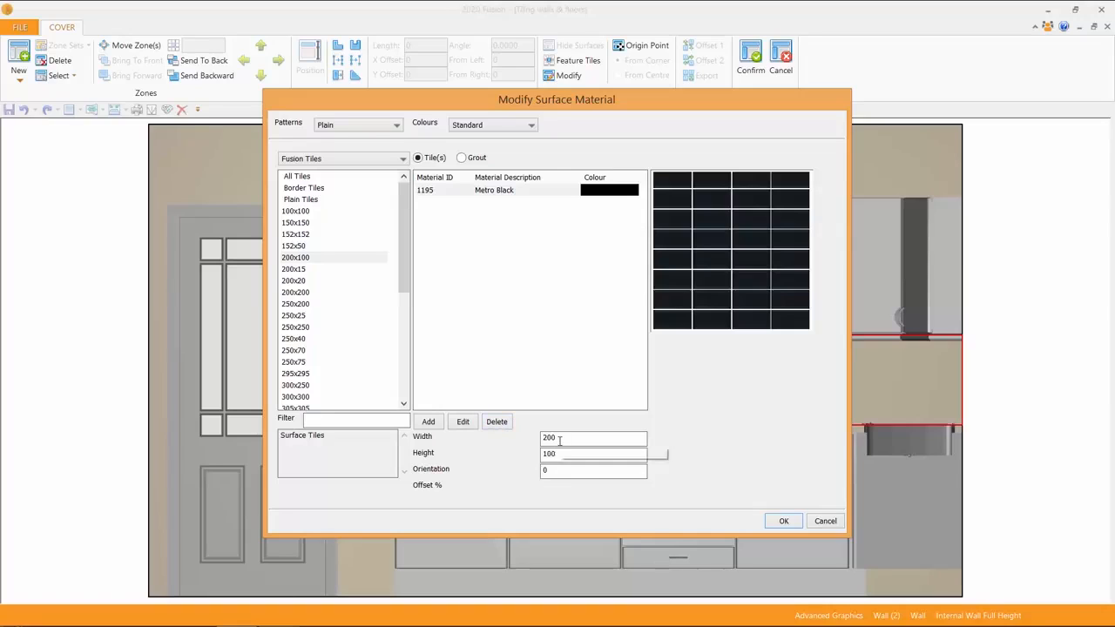
- Try a tile orientation of 45, and reset the orientation to 0
double_click(558, 469)
double_click(574, 459)
double_click(560, 473)
type("45")
double_click(579, 455)
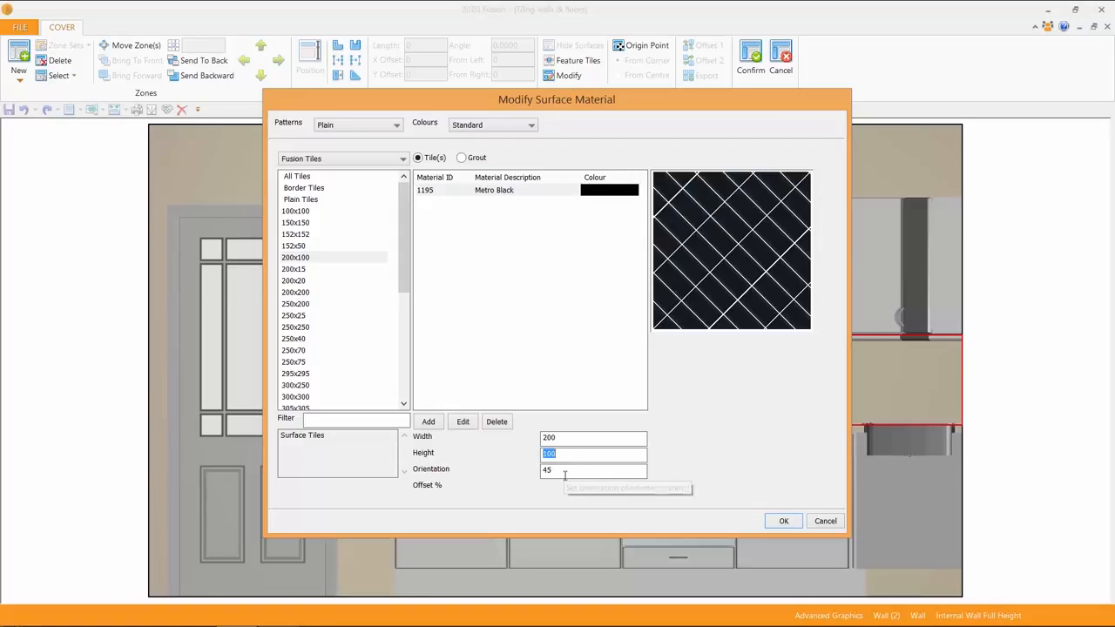
double_click(563, 473)
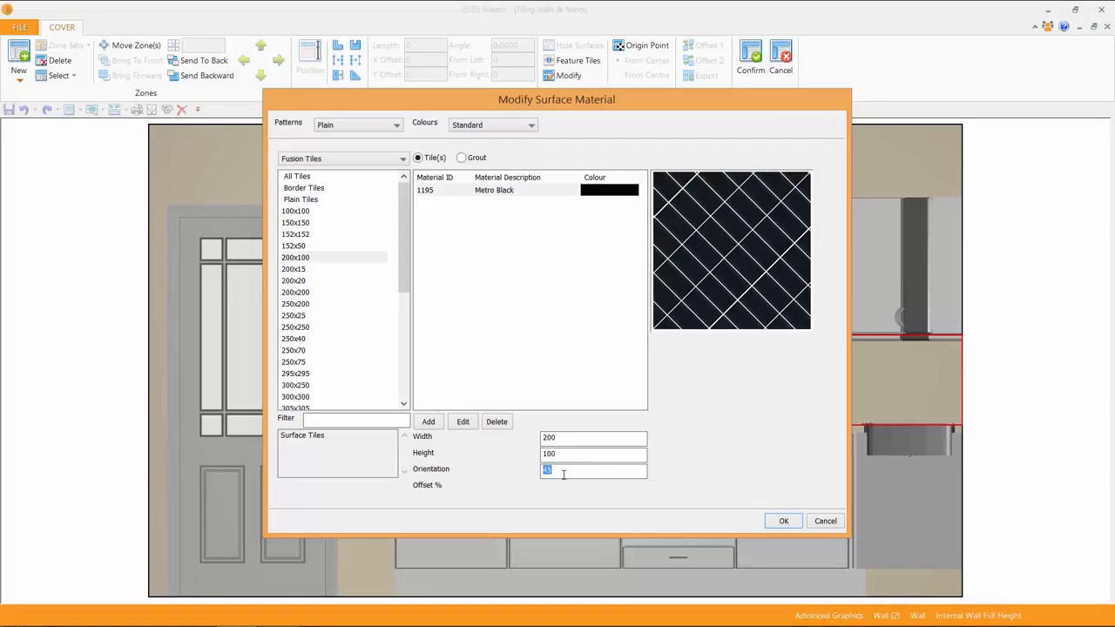
type("0")
double_click(568, 454)
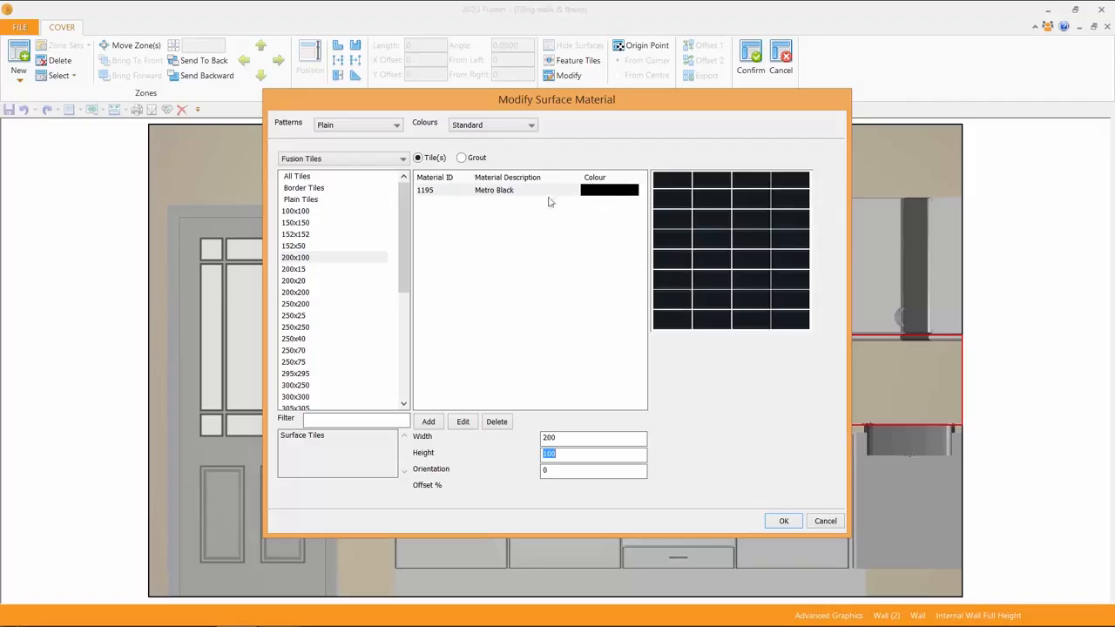
- Set the pattern of the Metro Black tiles in the hob wall zone to Brick
left_click(398, 126)
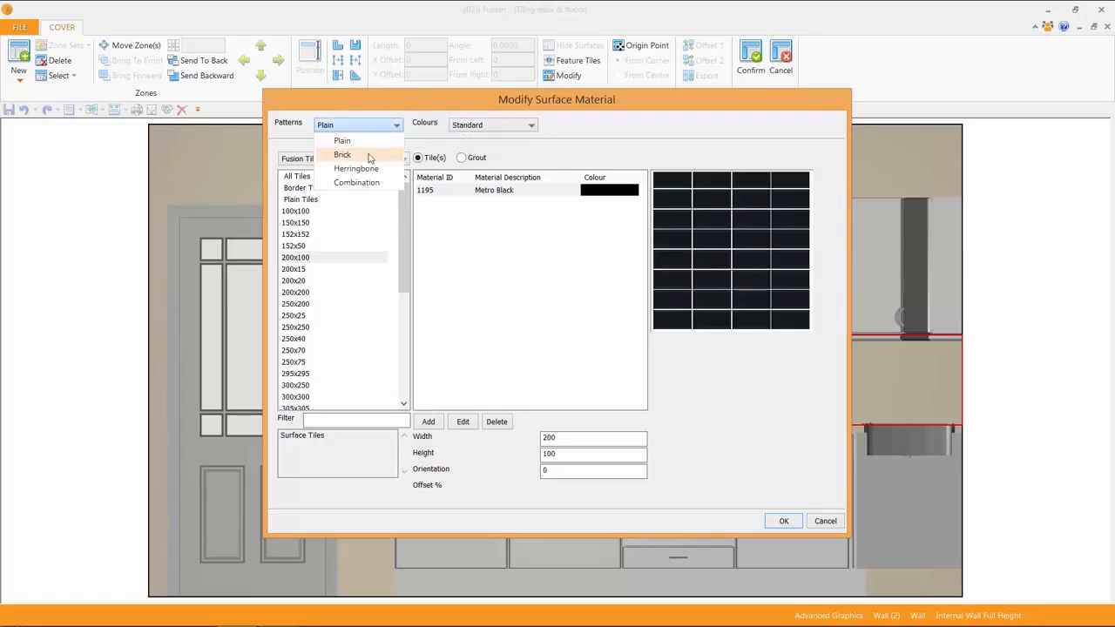
left_click(369, 155)
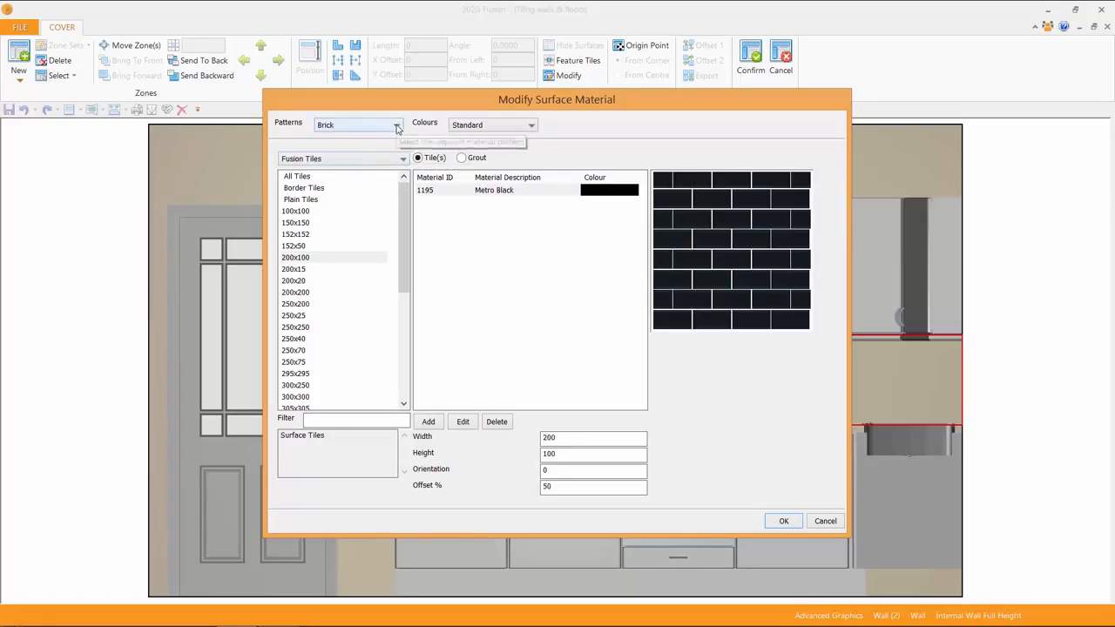
left_click(377, 125)
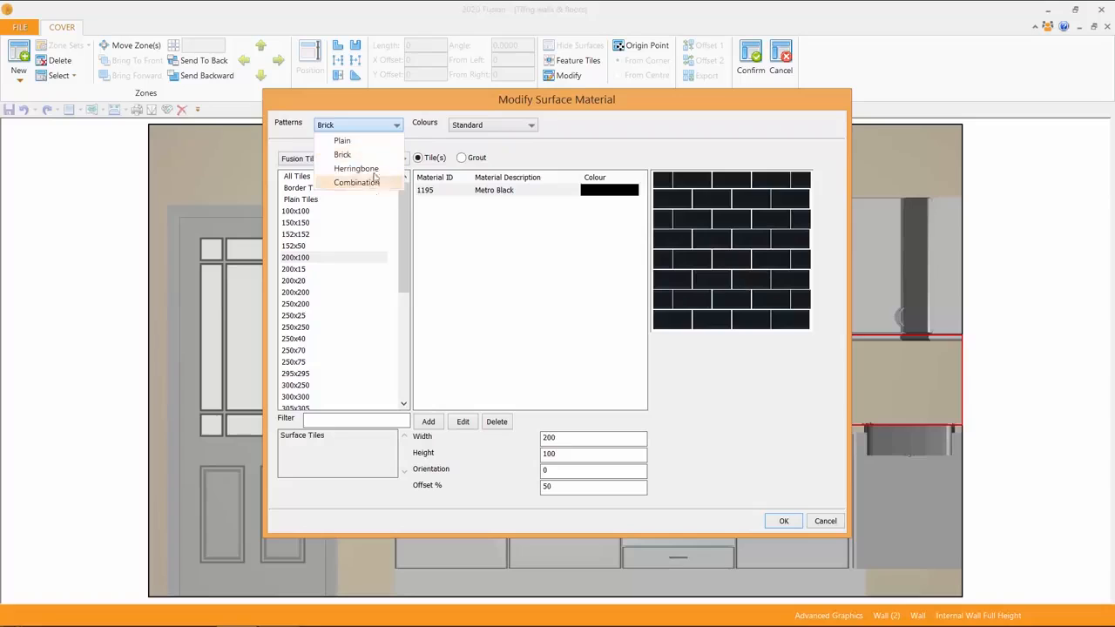
left_click(399, 128)
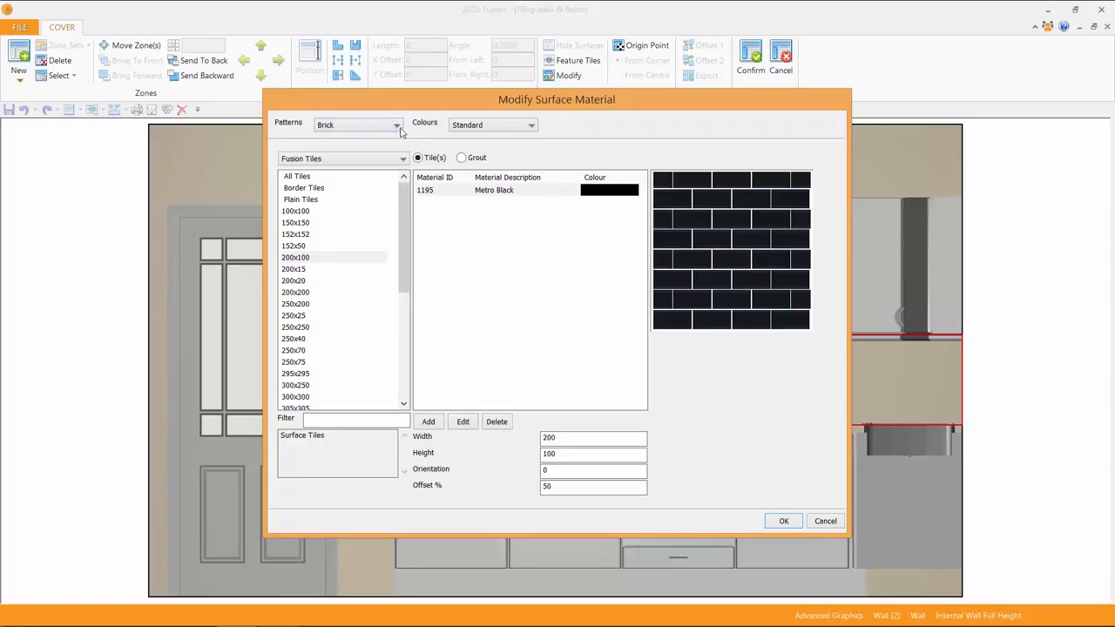
- Choose Silver Grey grout for the brick-pattern tiles and apply the finished covering to the hob wall
left_click(467, 159)
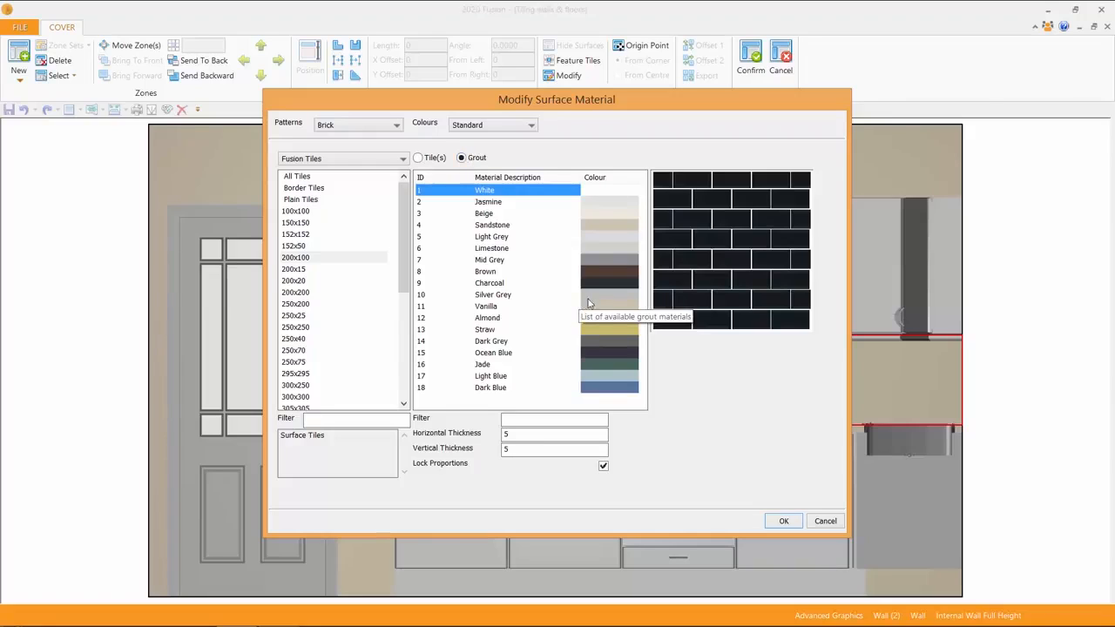
left_click(596, 294)
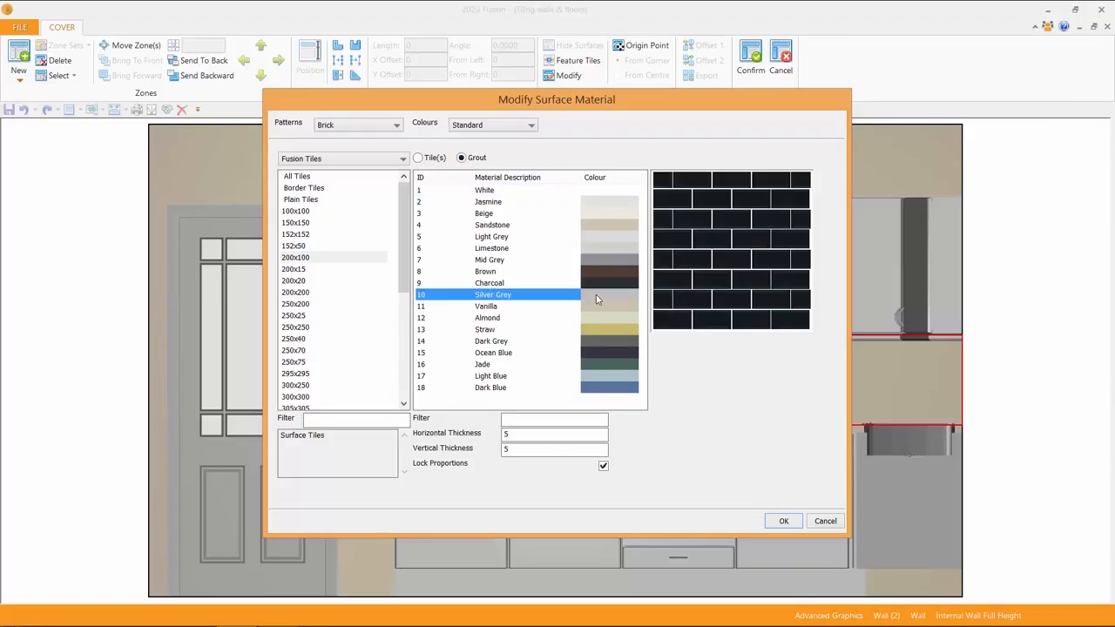
key("ctrl")
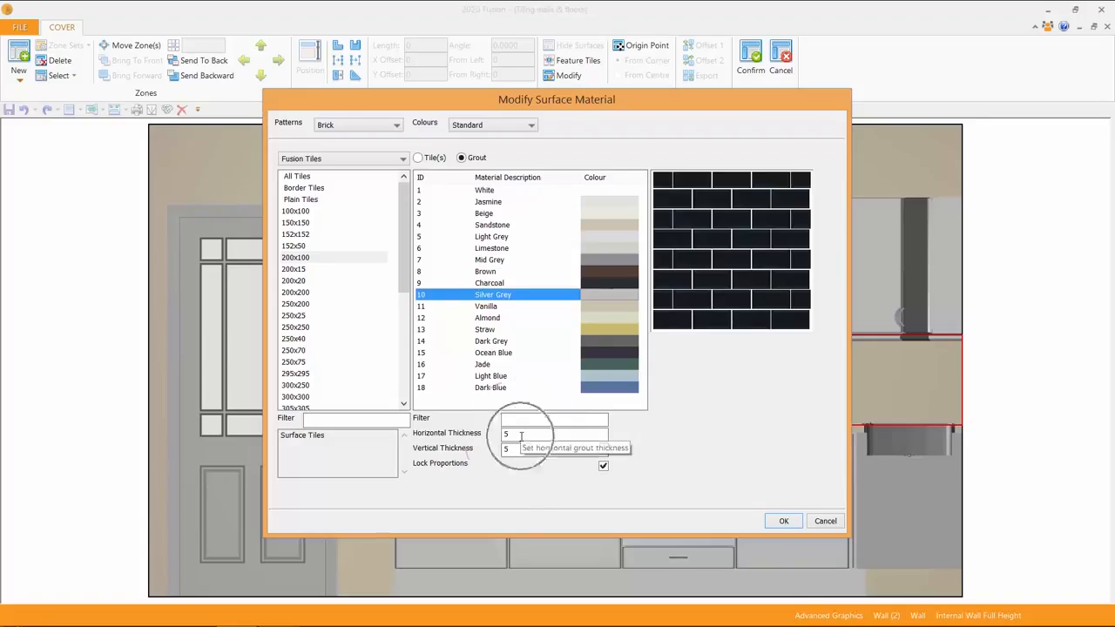
key("ctrl")
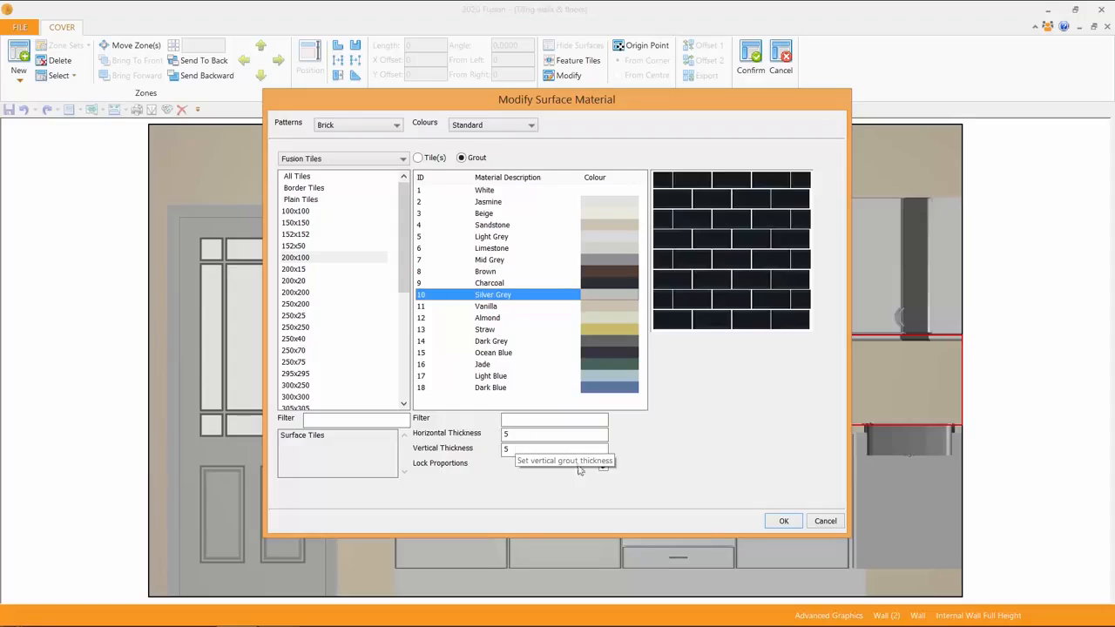
left_click(783, 522)
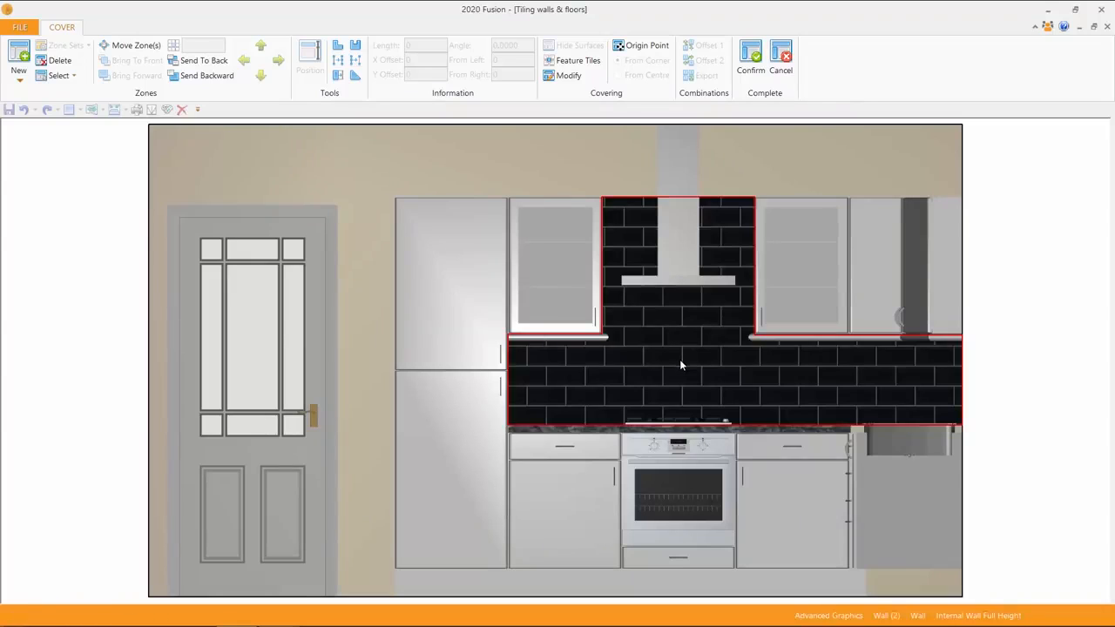
left_click(750, 54)
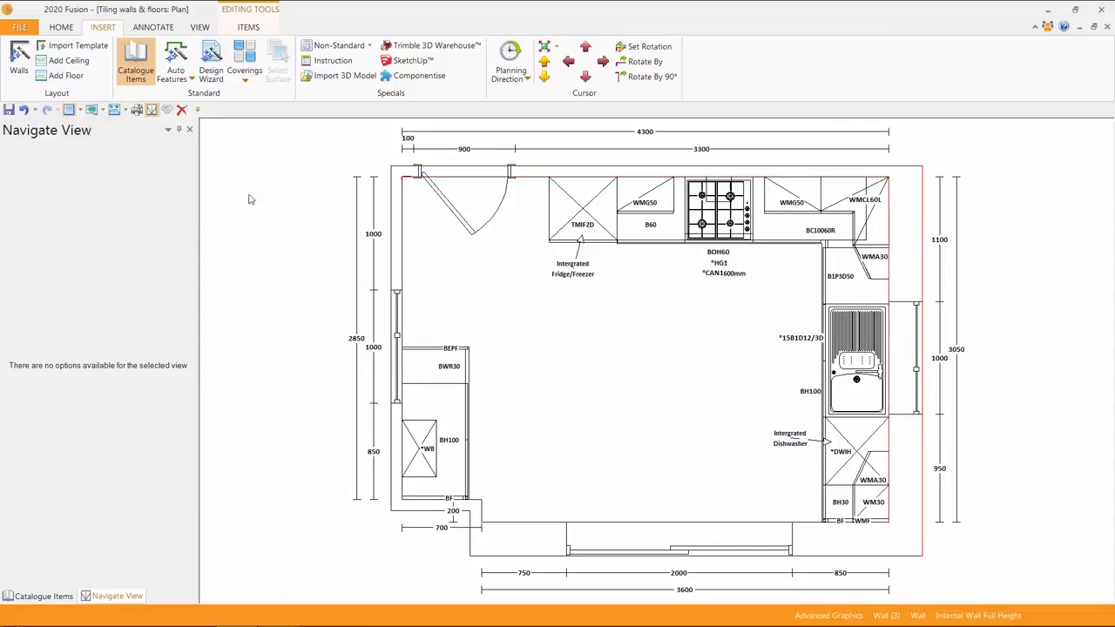
- Add an advanced wall covering to the sink wall, with a full-width zone from Worktop (910mm) up to Light Rail (1395mm)
left_click(245, 61)
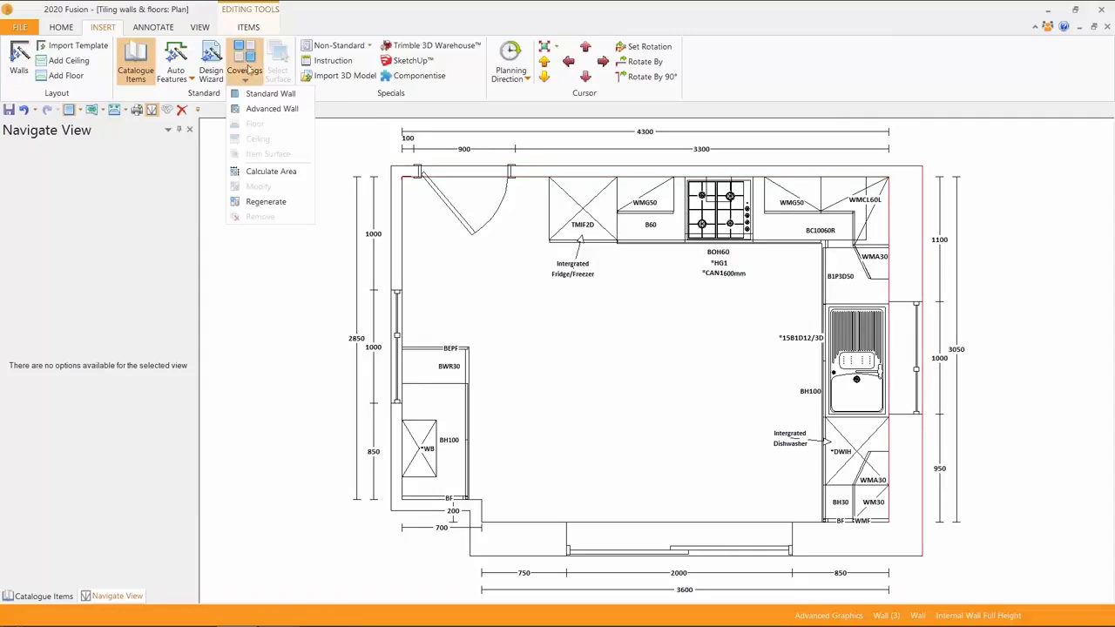
left_click(261, 108)
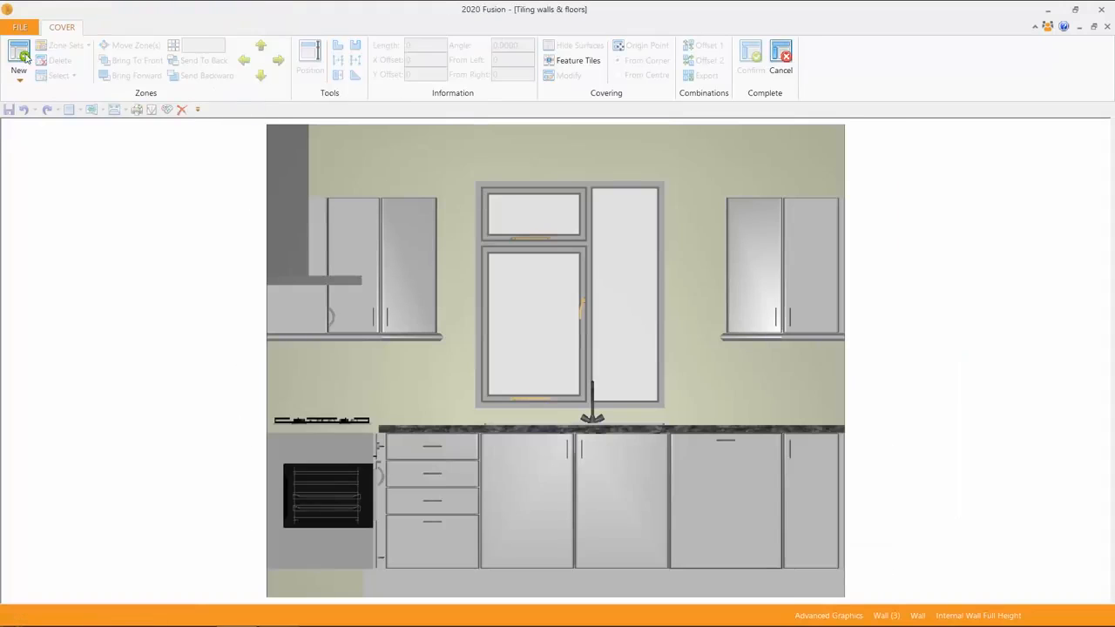
left_click(18, 55)
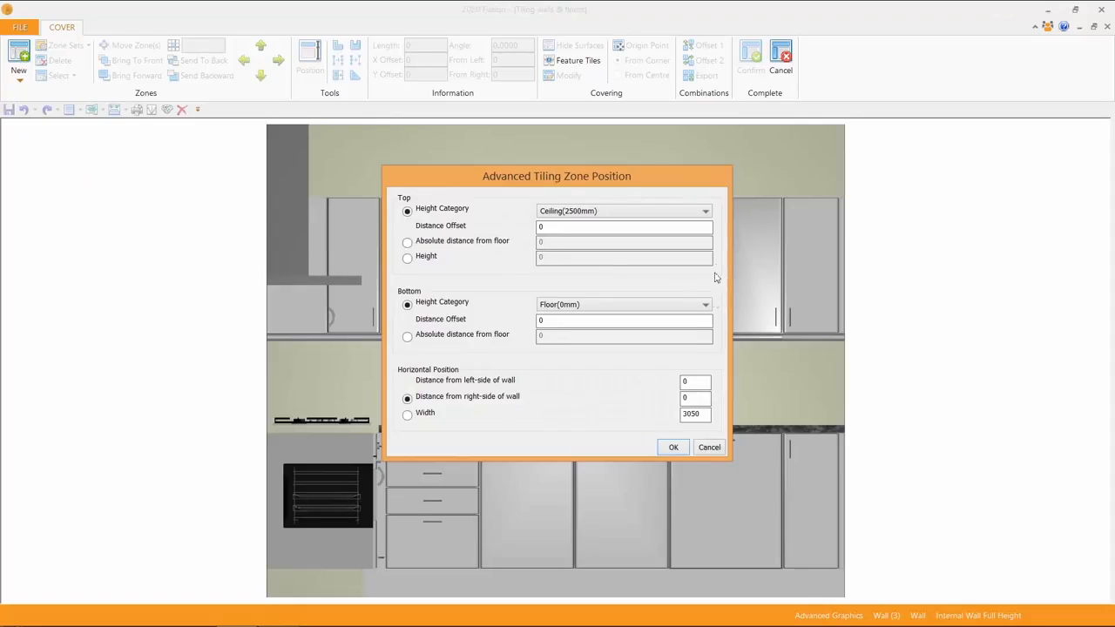
left_click(706, 213)
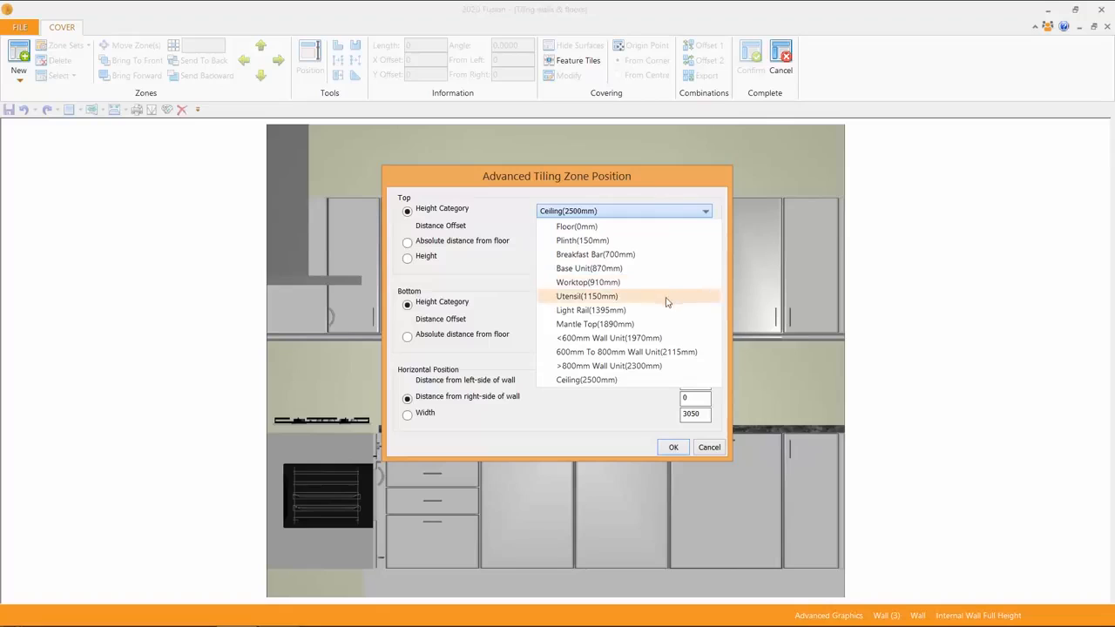
left_click(636, 312)
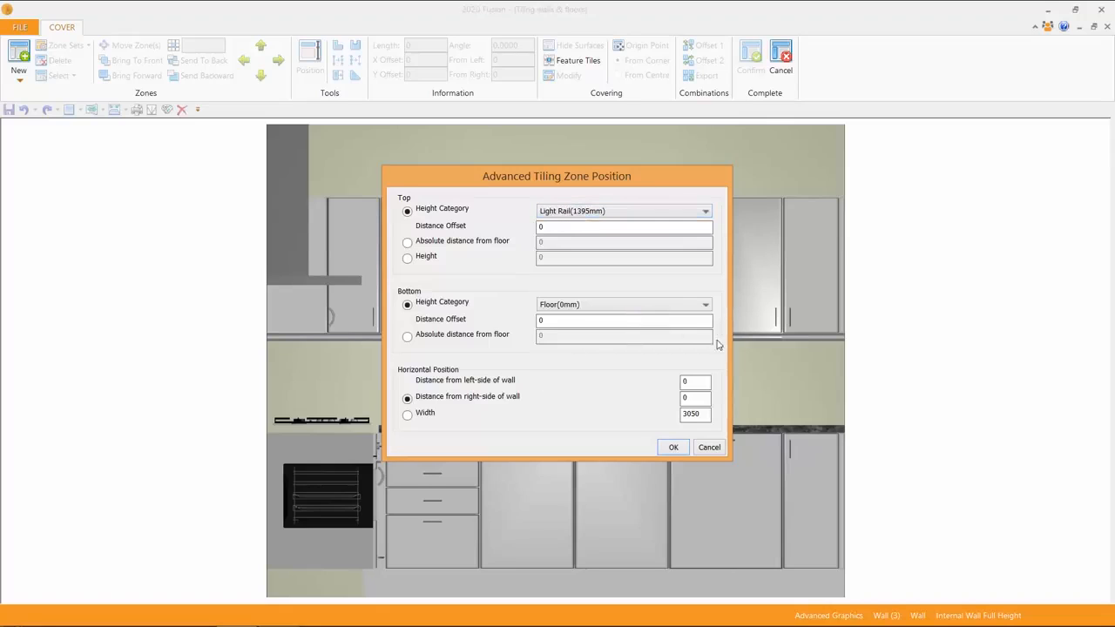
left_click(706, 307)
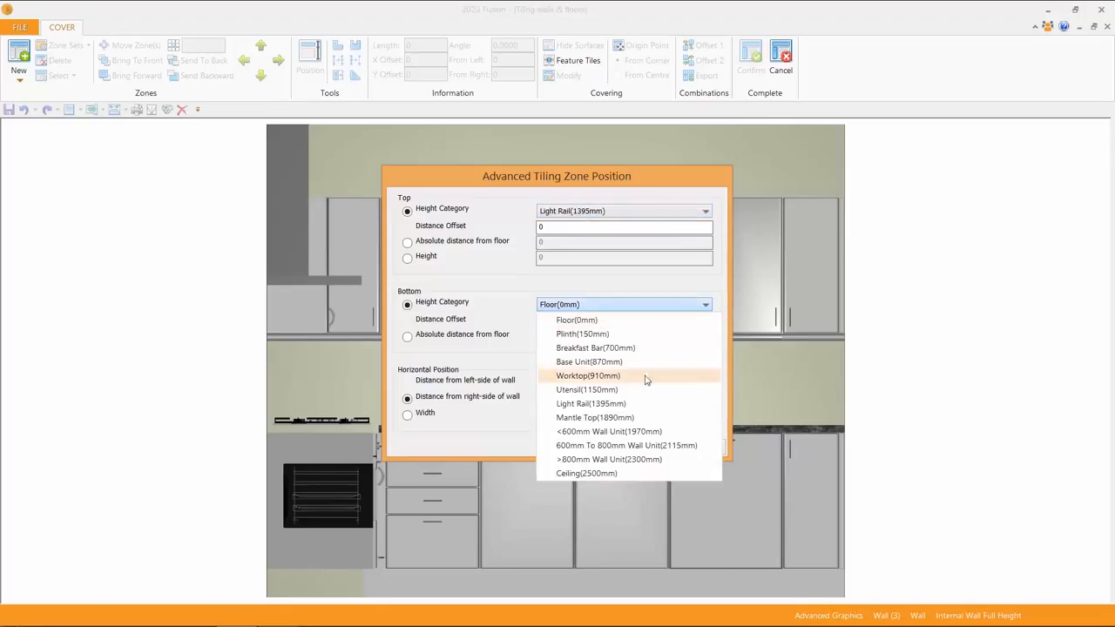
left_click(607, 381)
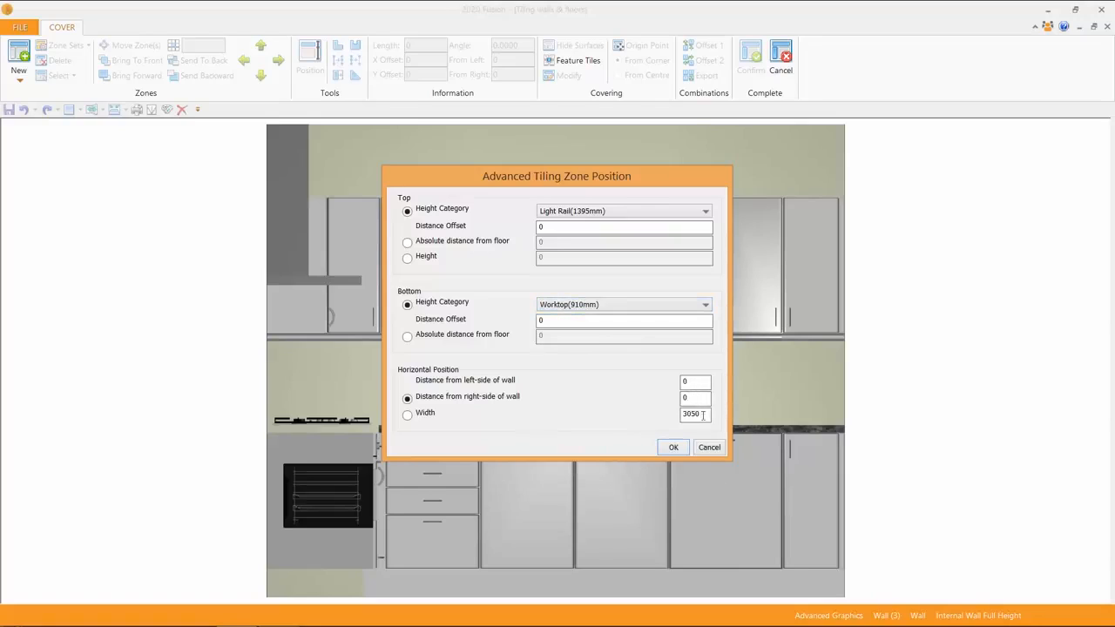
left_click(670, 448)
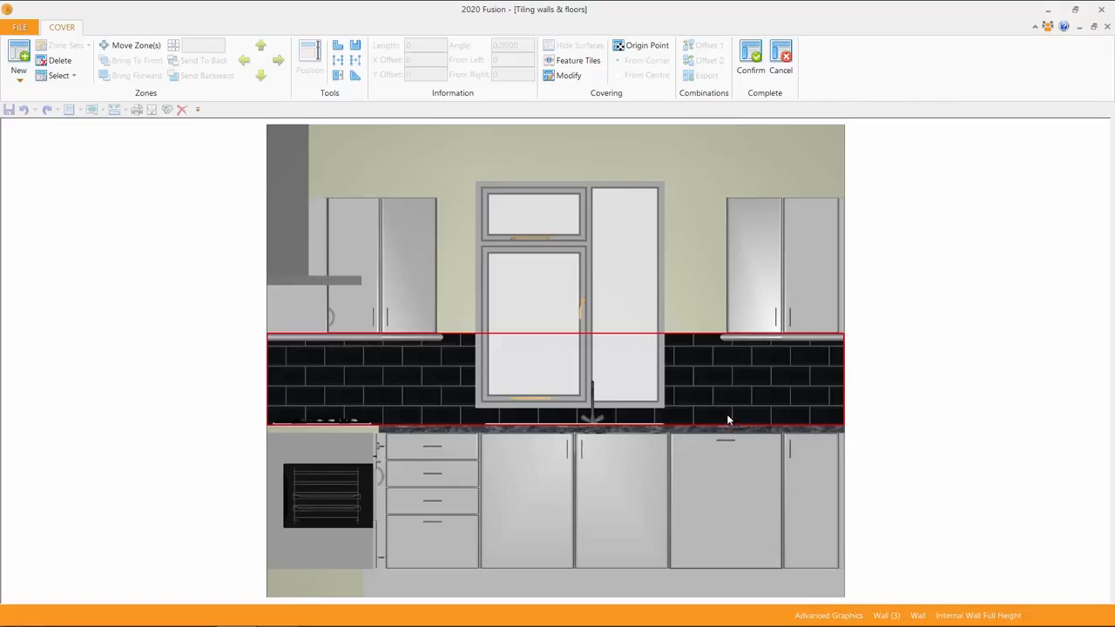
left_click(755, 56)
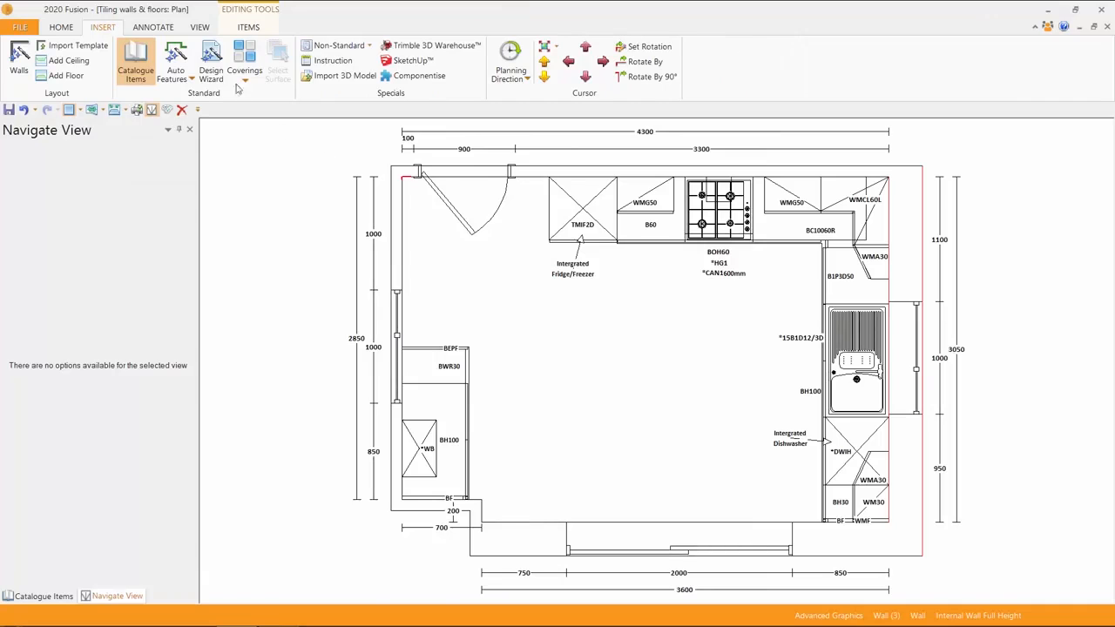
- Display the tiled kitchen in perspective view
left_click(200, 27)
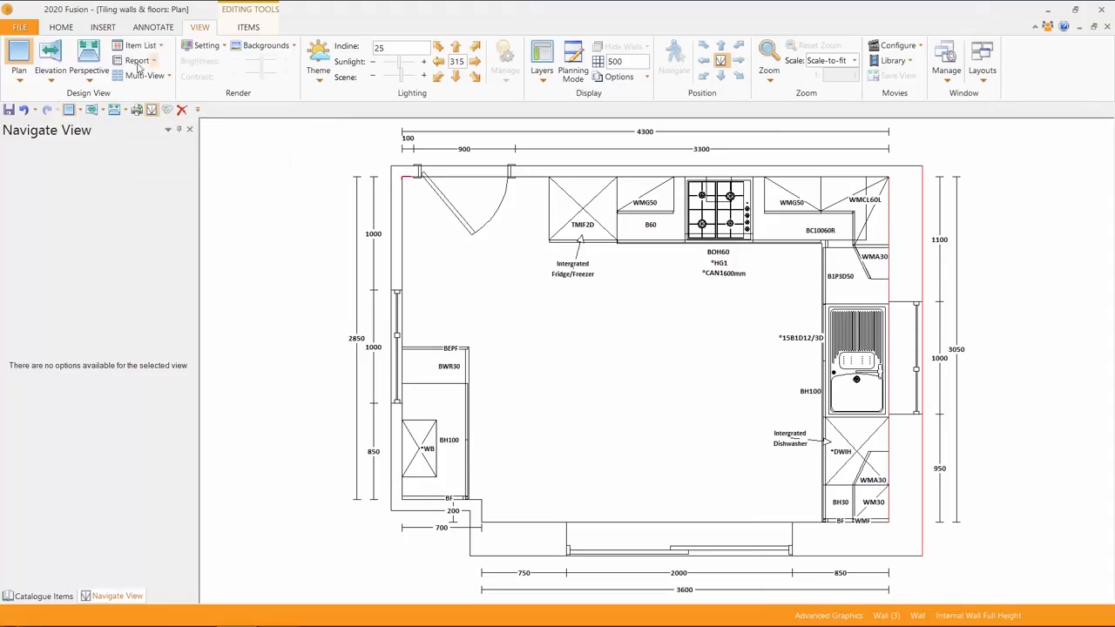
left_click(90, 65)
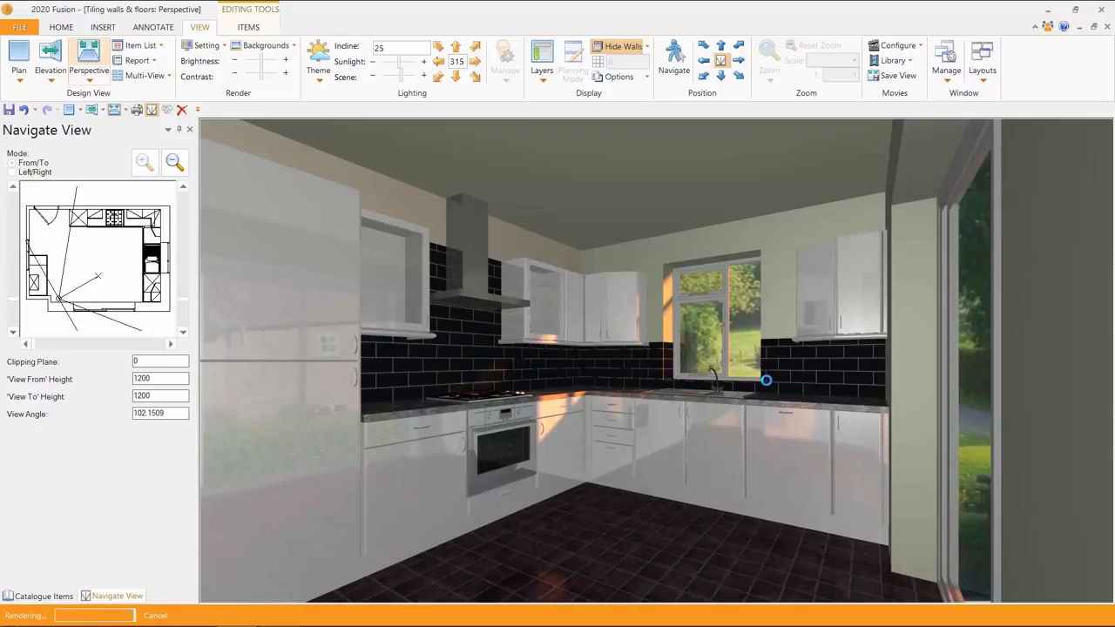
left_click(607, 530)
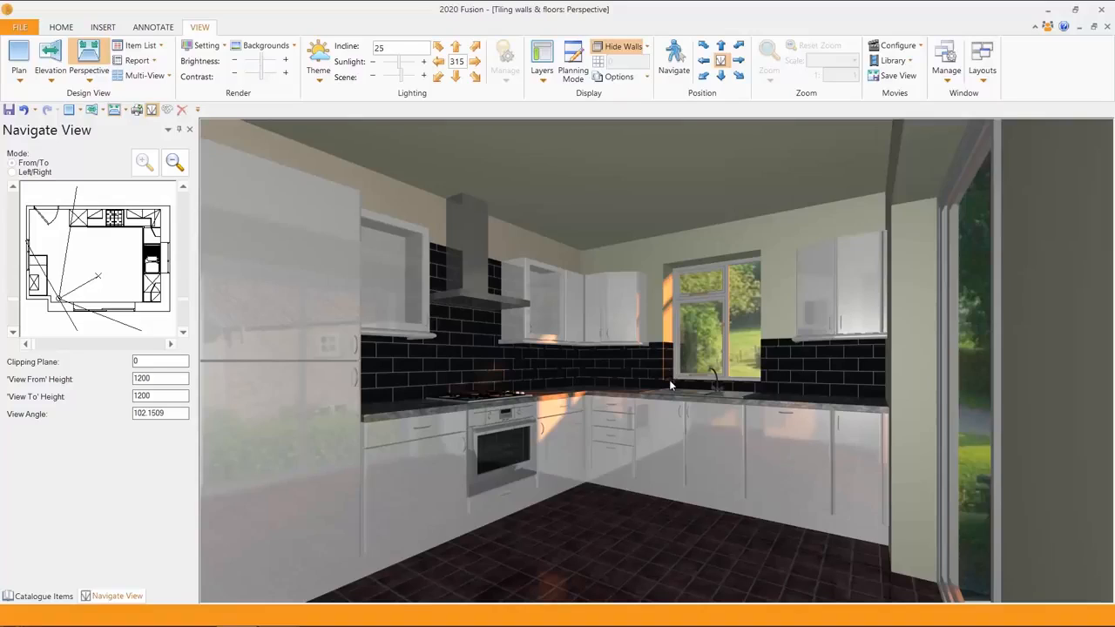
- Select the kitchen floor in the perspective view and start a floor covering for it
left_click(572, 547)
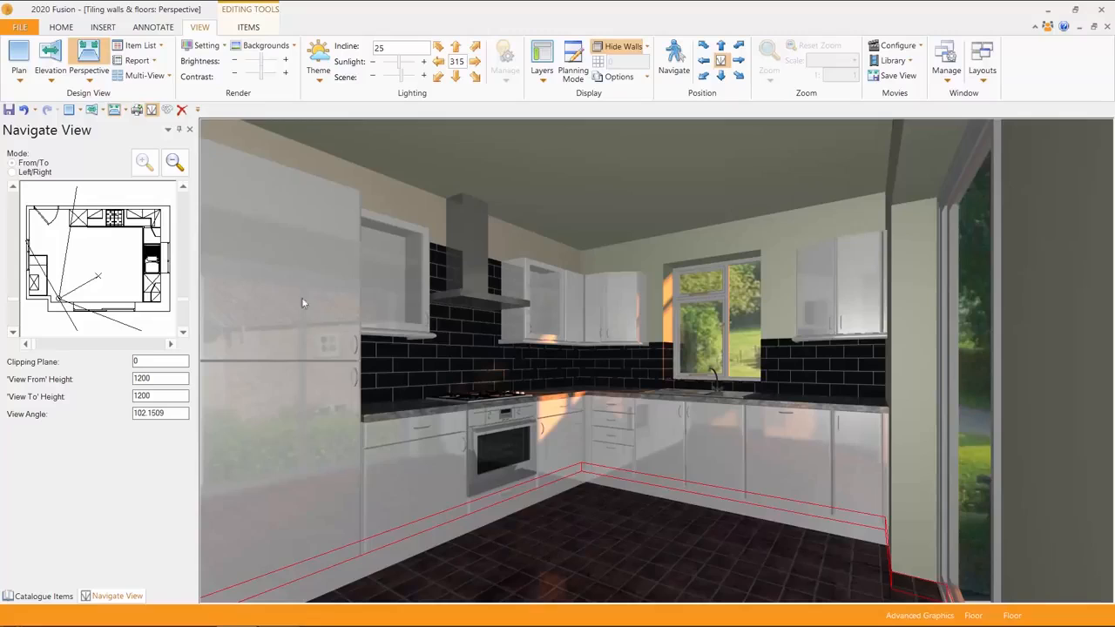
left_click(104, 27)
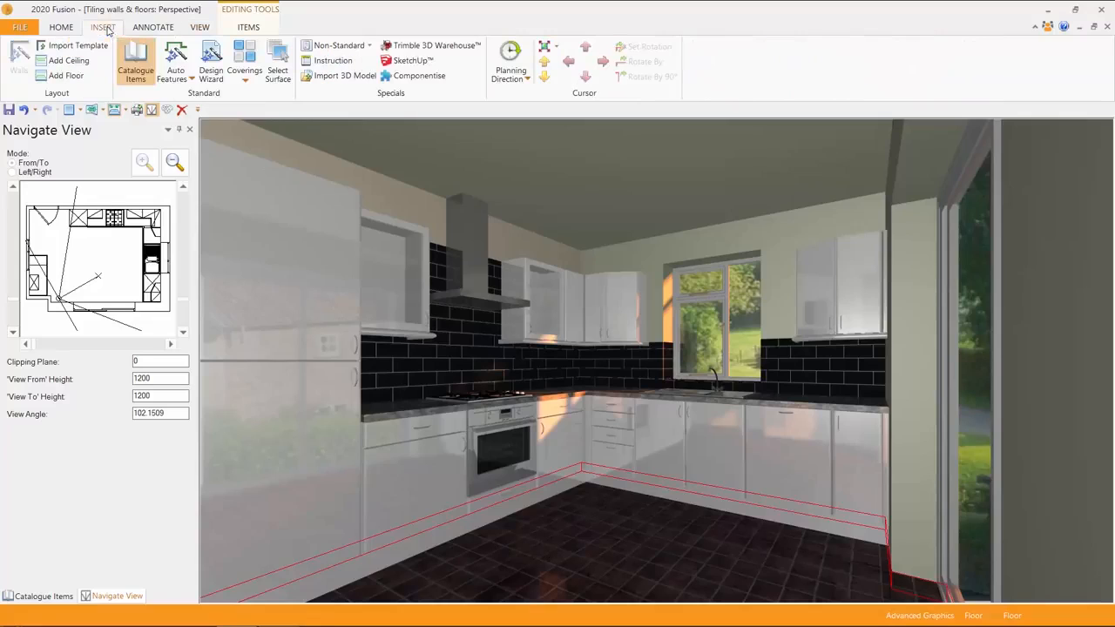
left_click(245, 78)
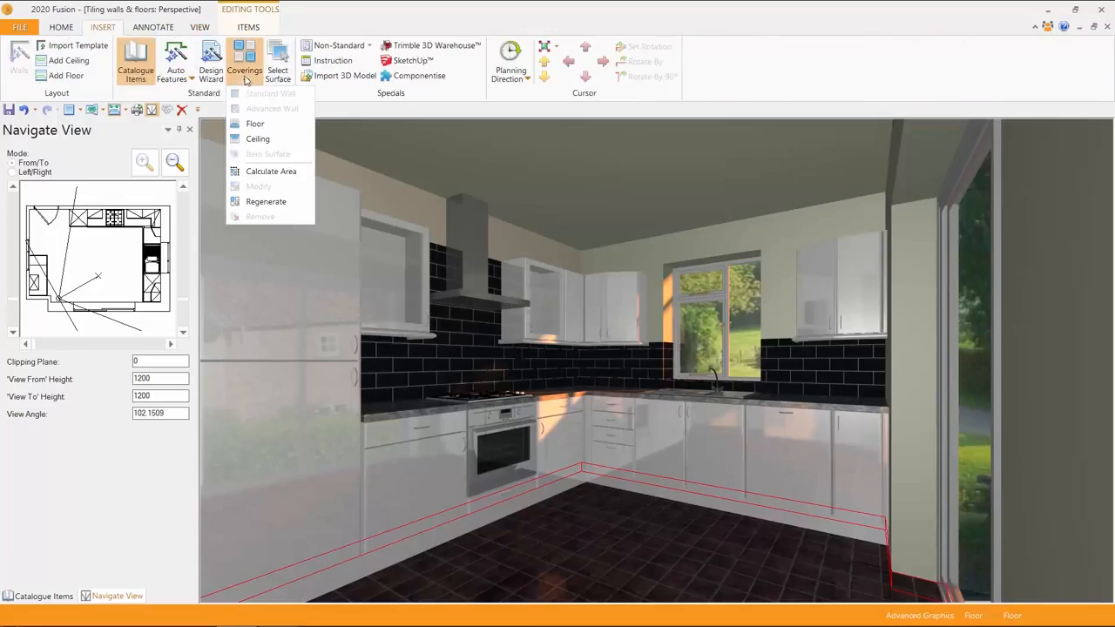
left_click(258, 124)
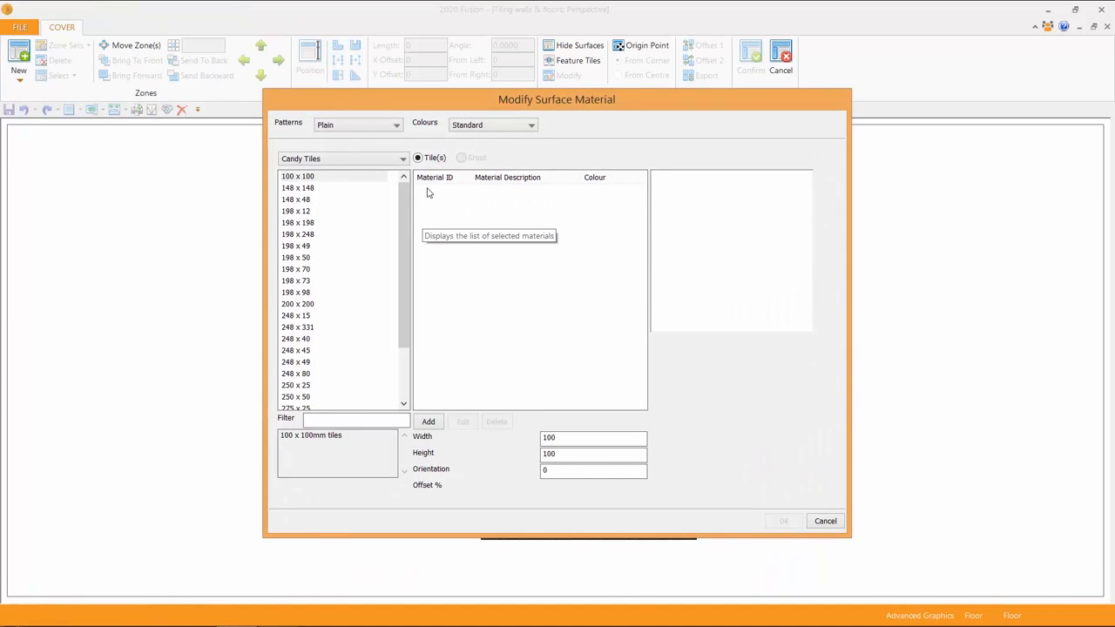
left_click_drag(477, 109, 440, 57)
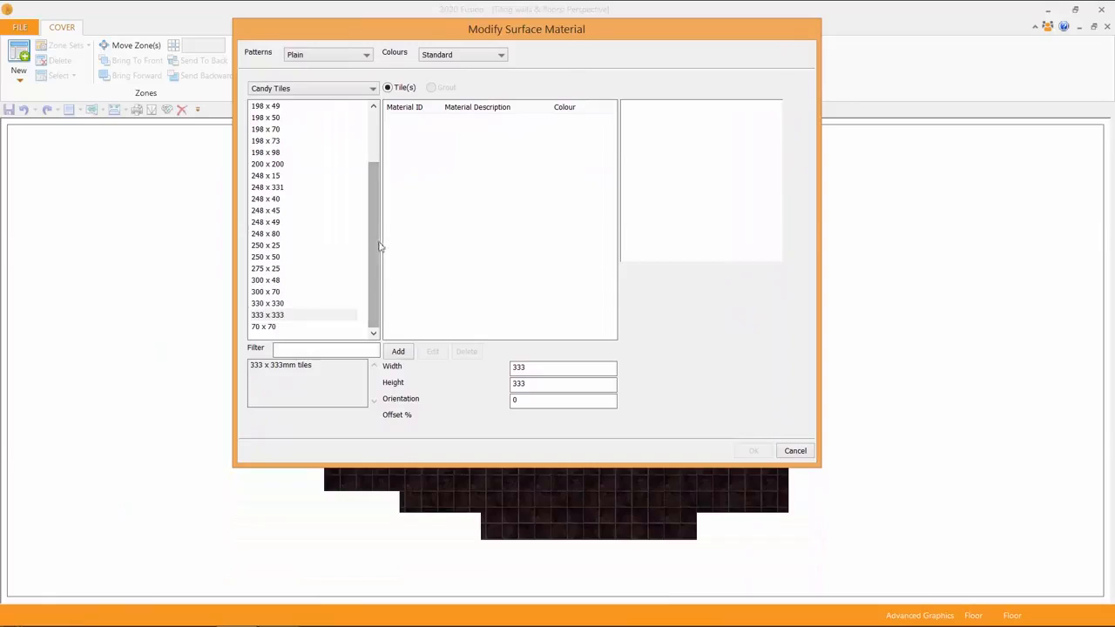
- Add the 300x300 Regal Rock Black tile from Fusion Tiles as the floor covering material
left_click_drag(376, 214, 374, 119)
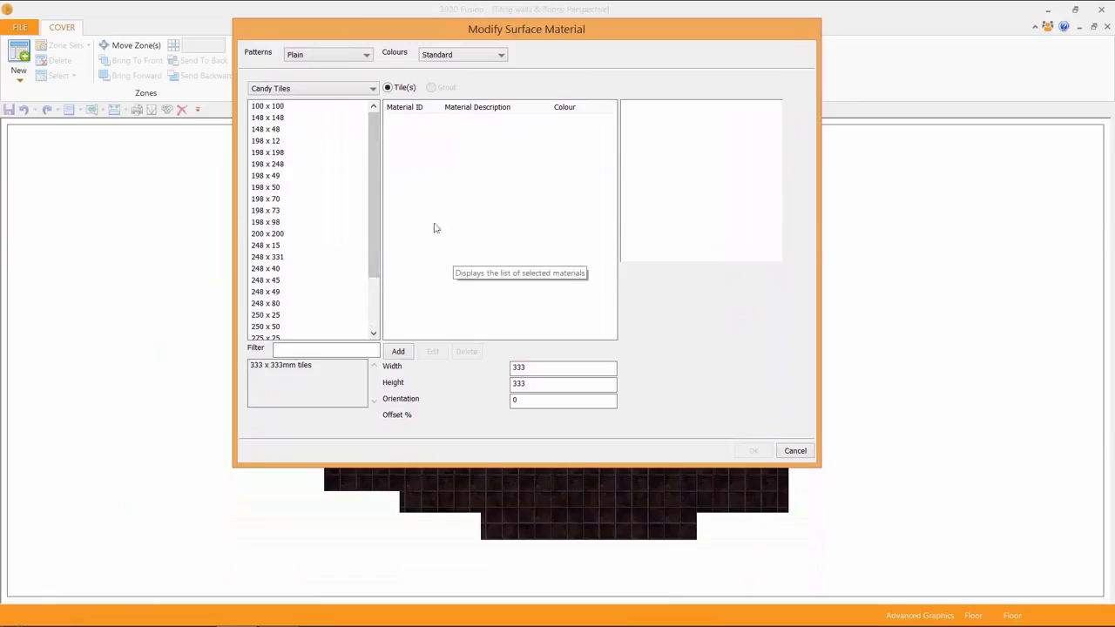
left_click(372, 90)
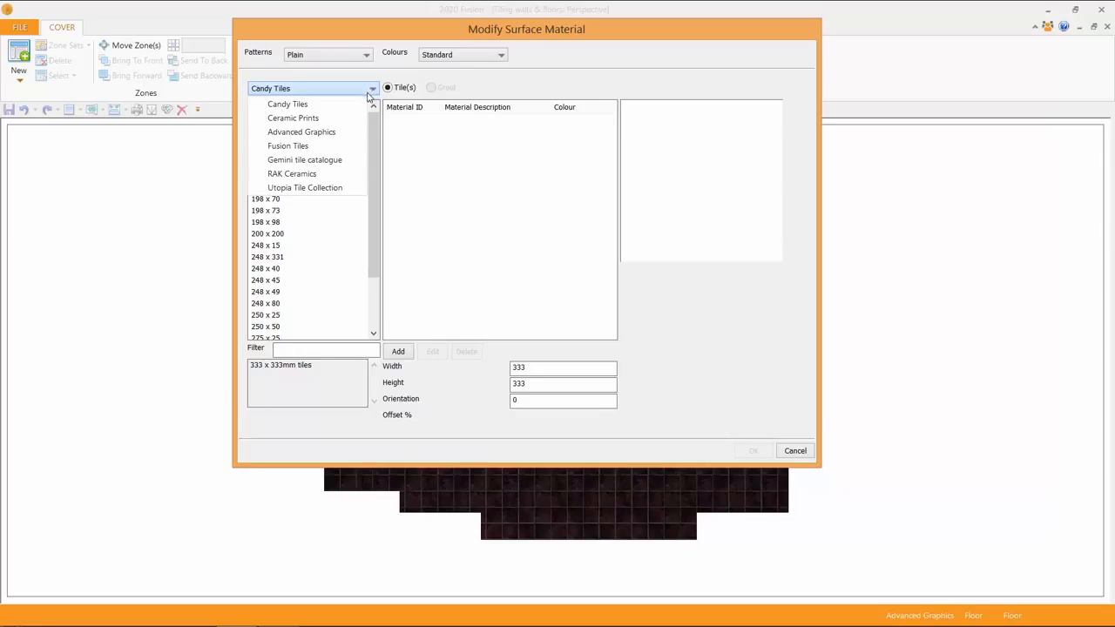
left_click(316, 153)
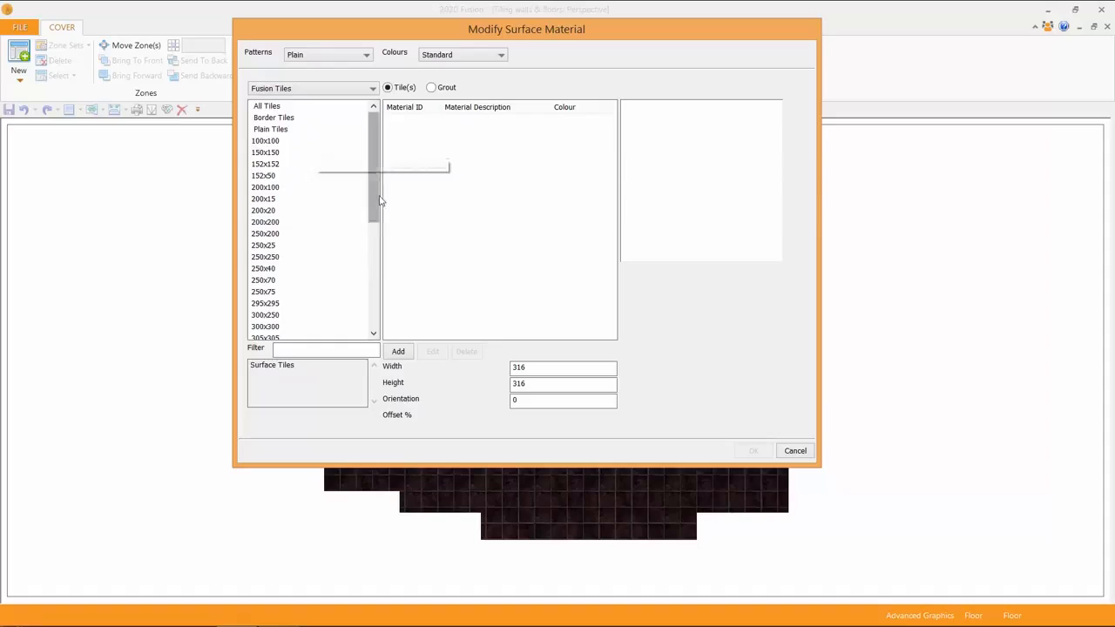
left_click_drag(377, 194, 376, 266)
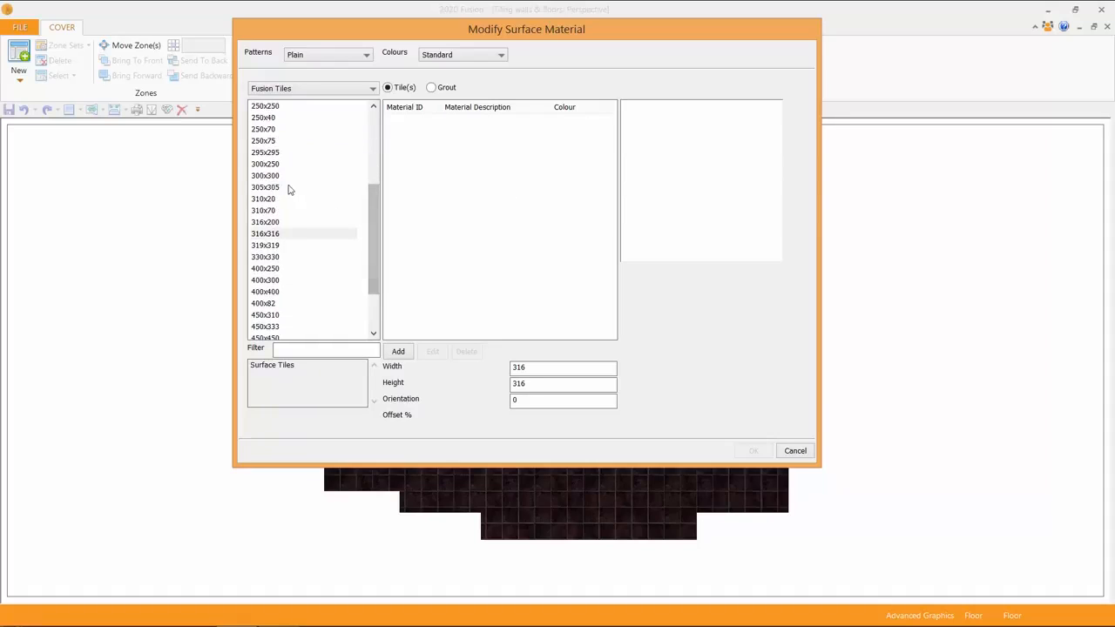
left_click(275, 176)
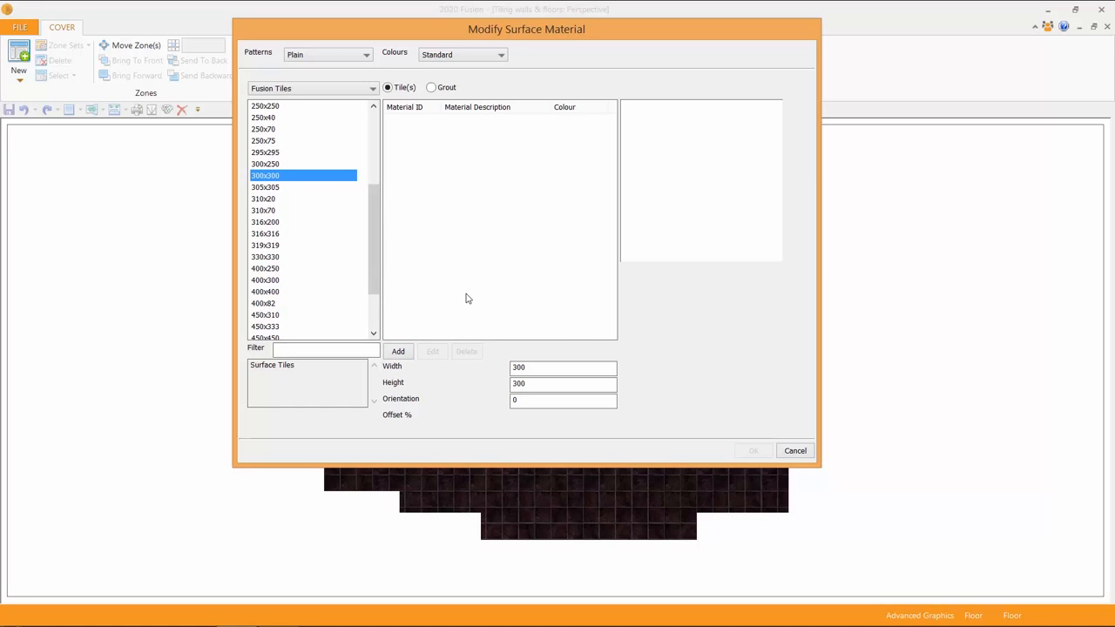
left_click(398, 351)
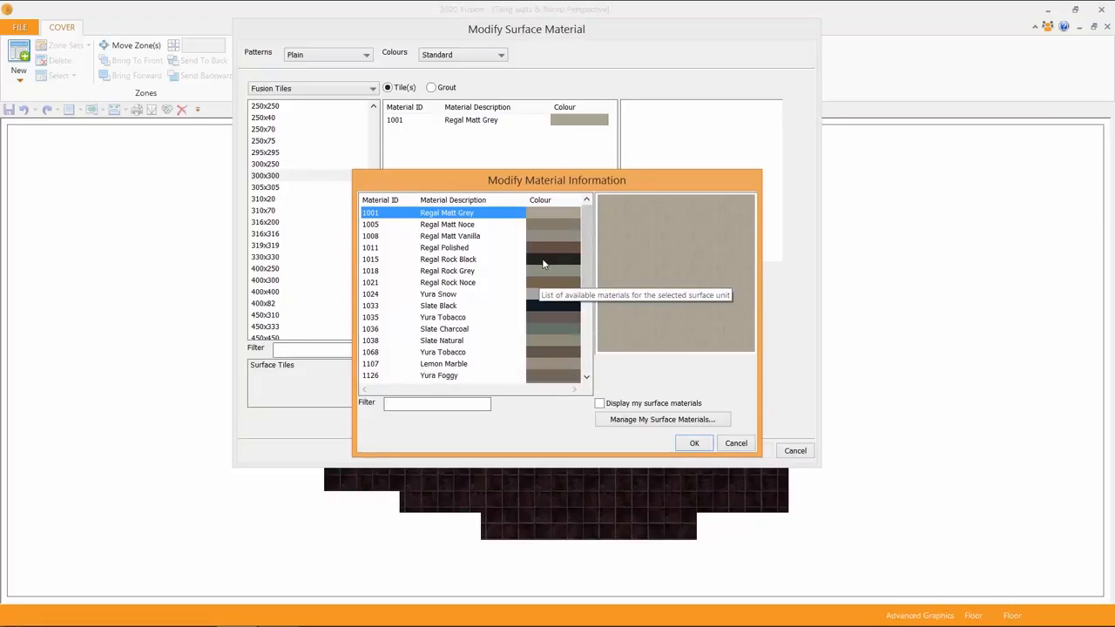
left_click(542, 260)
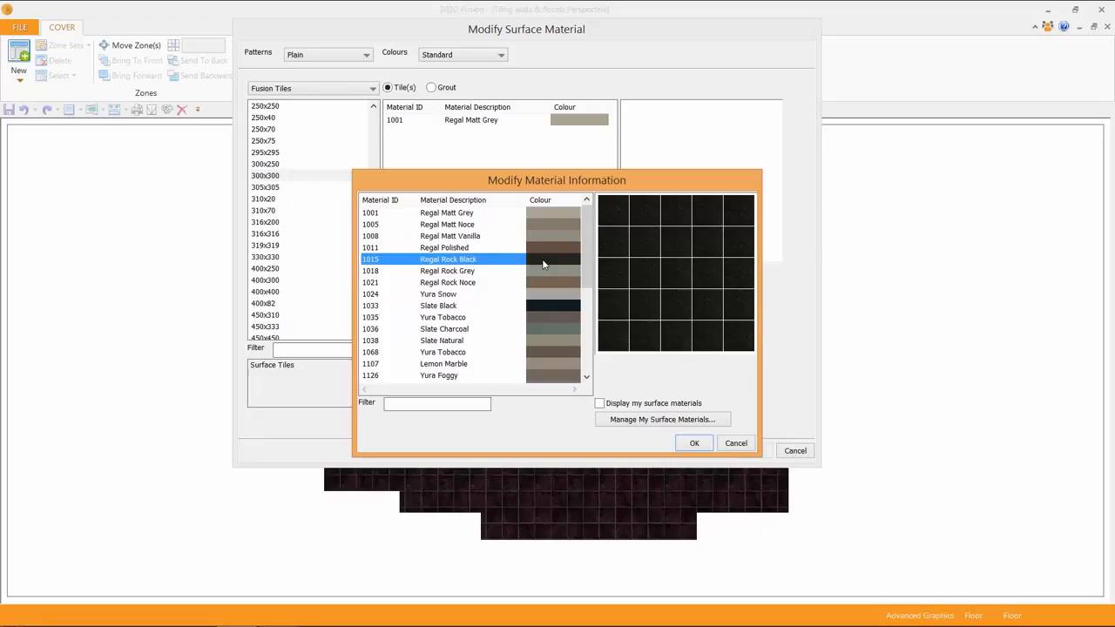
left_click(694, 444)
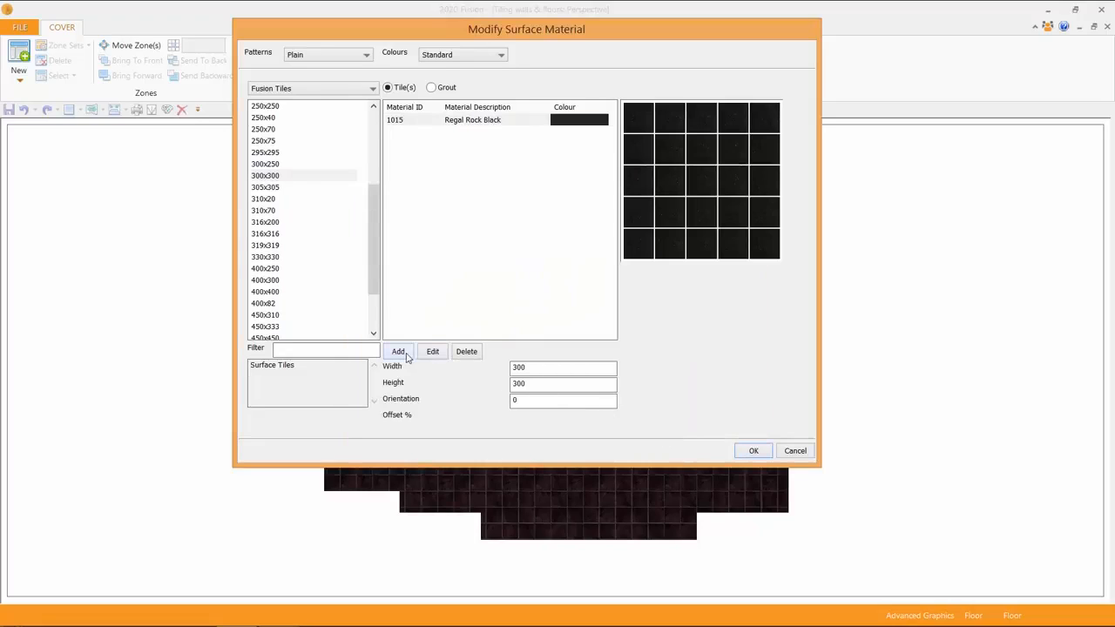
left_click(399, 352)
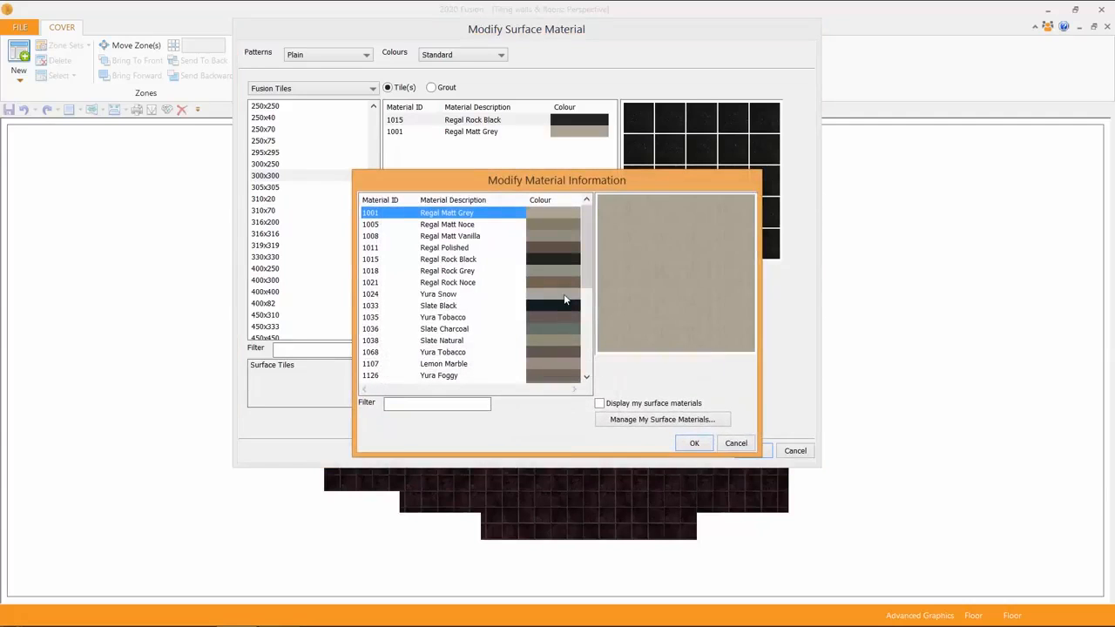
left_click(564, 294)
left_click(559, 272)
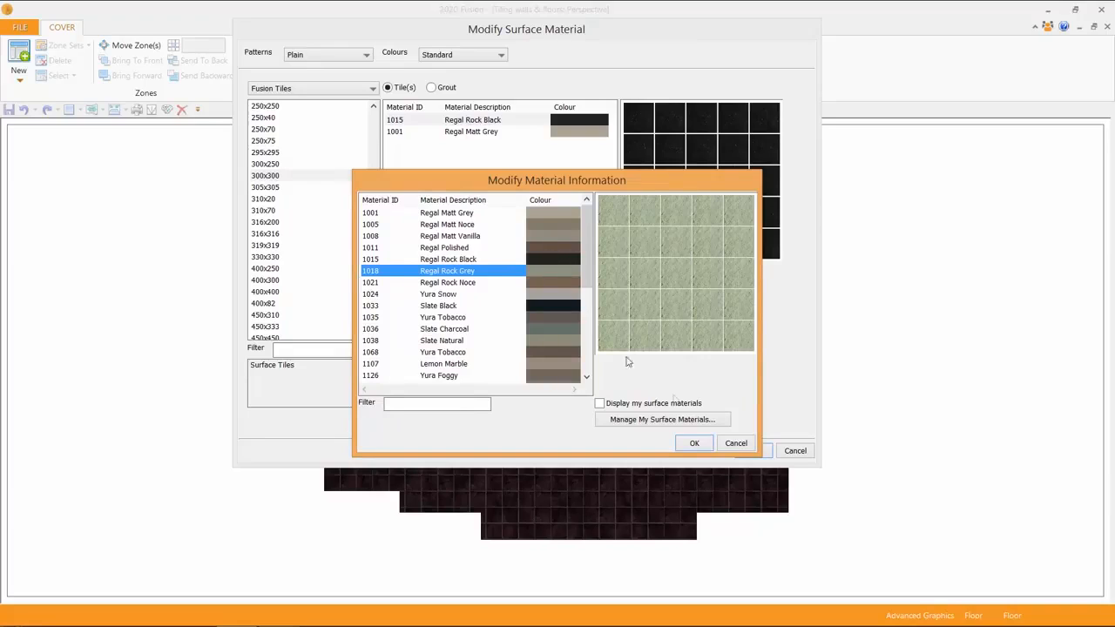
left_click(729, 447)
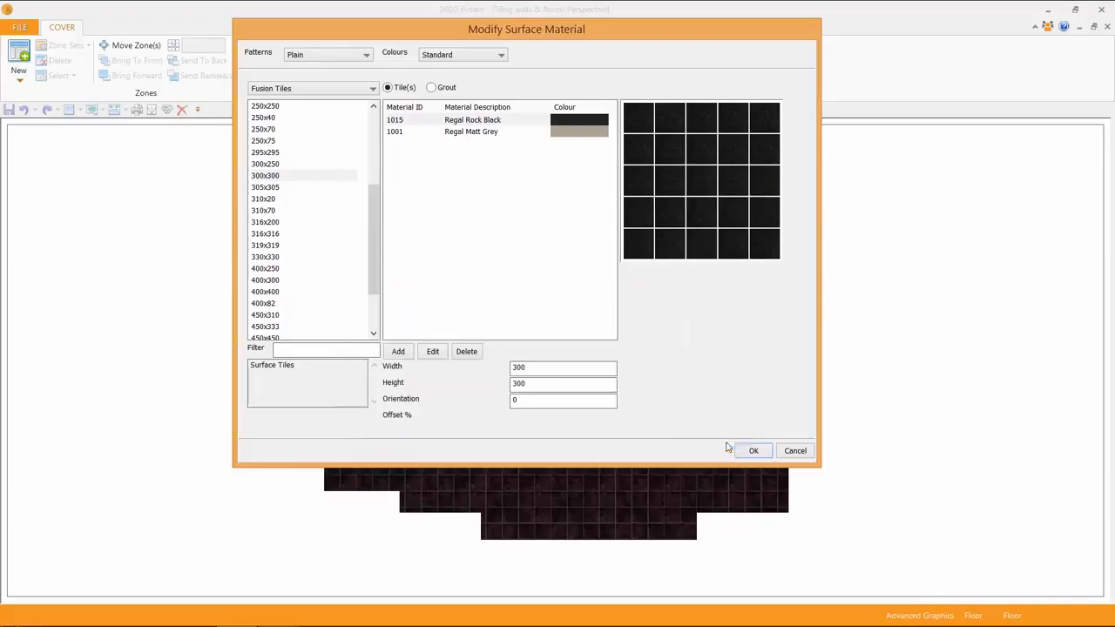
- Set the Regal Rock Black floor tile's orientation to 45 and confirm the floor covering
left_click(555, 389)
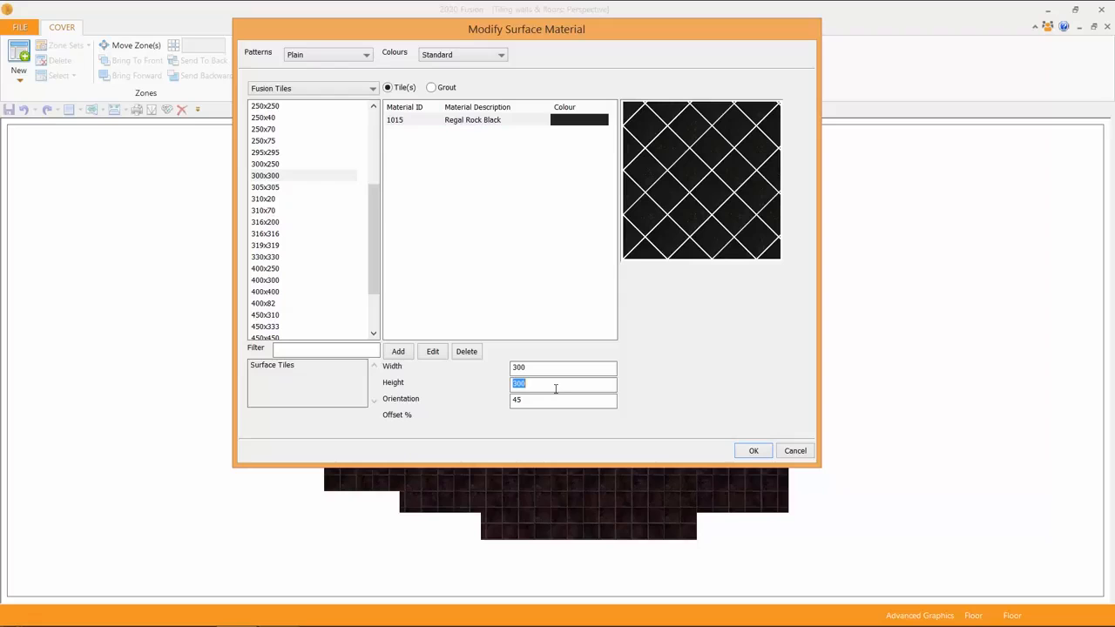
left_click(750, 450)
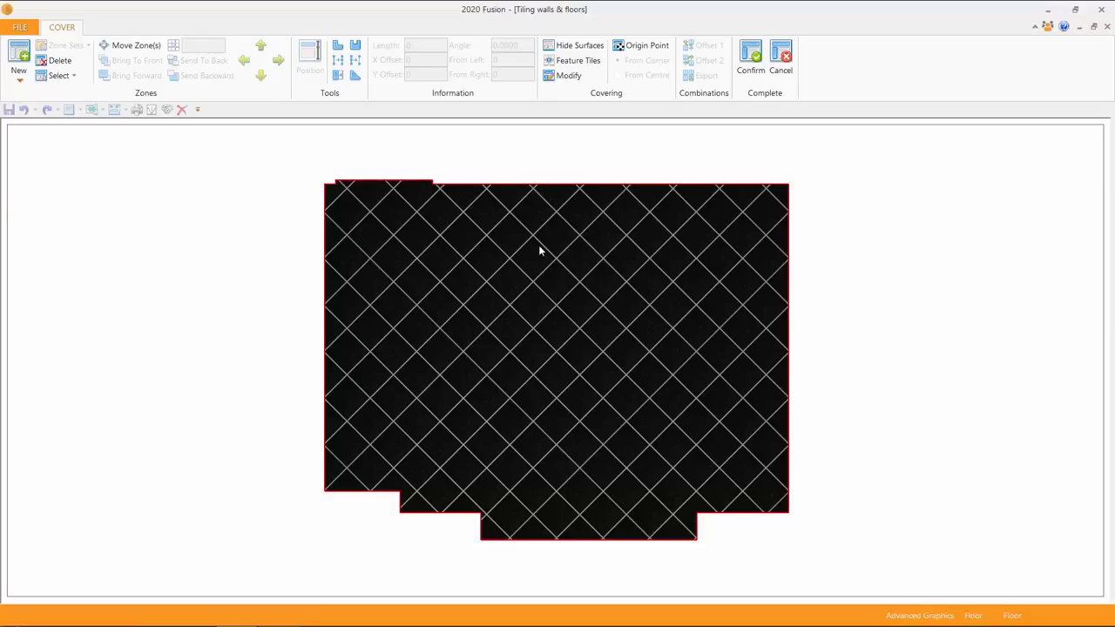
left_click(752, 55)
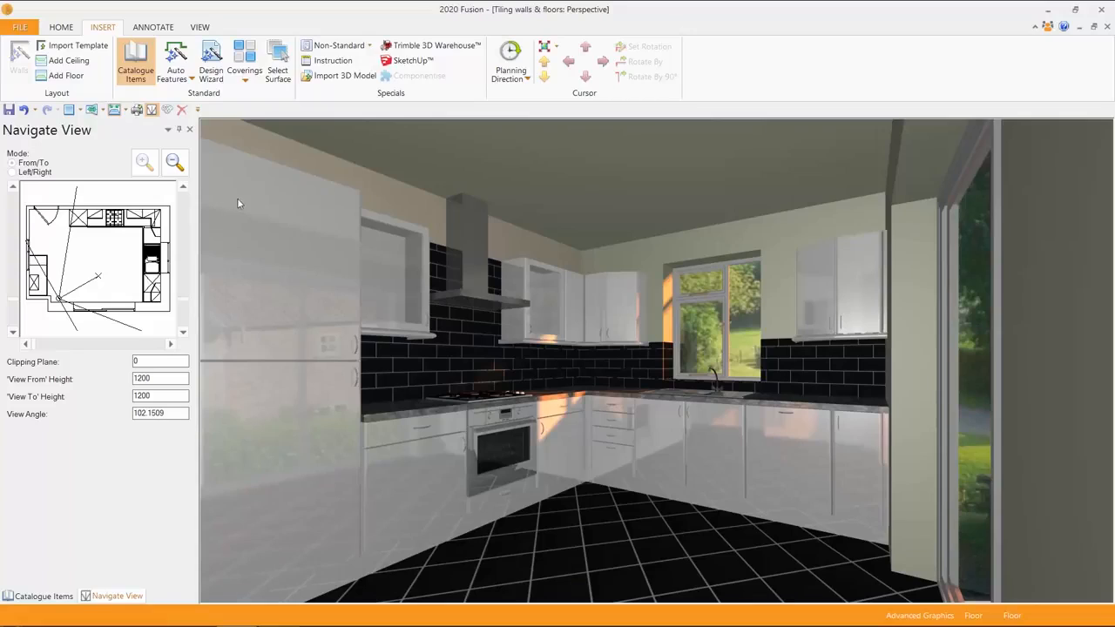
- Calculate the covering areas with the tiling updated first, include the number of tiles, and review the tile and grout figures
left_click(247, 81)
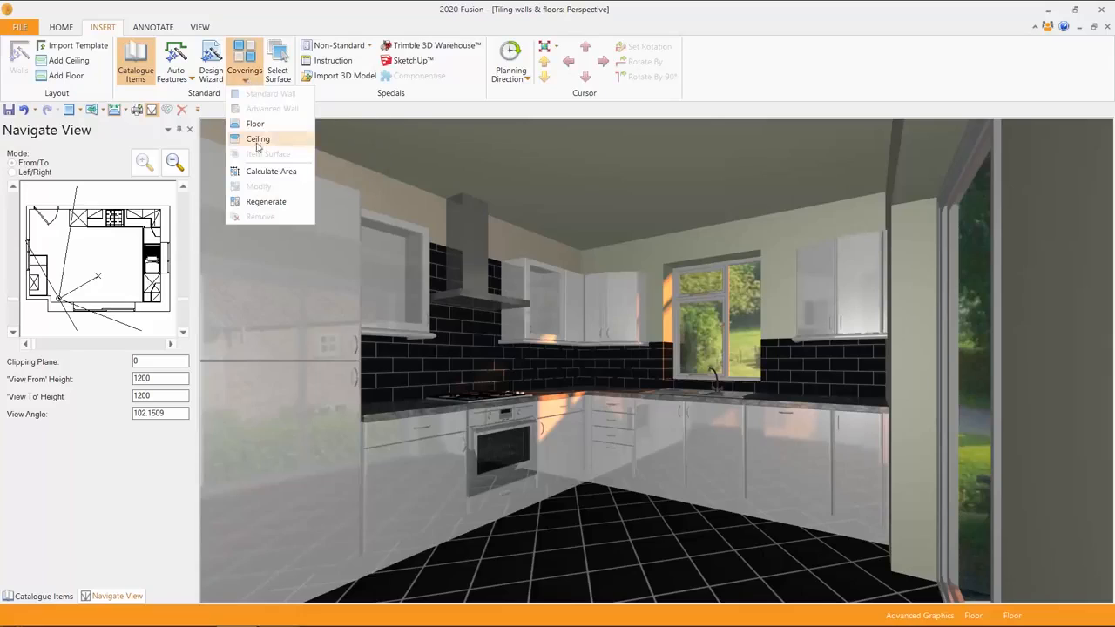
left_click(263, 172)
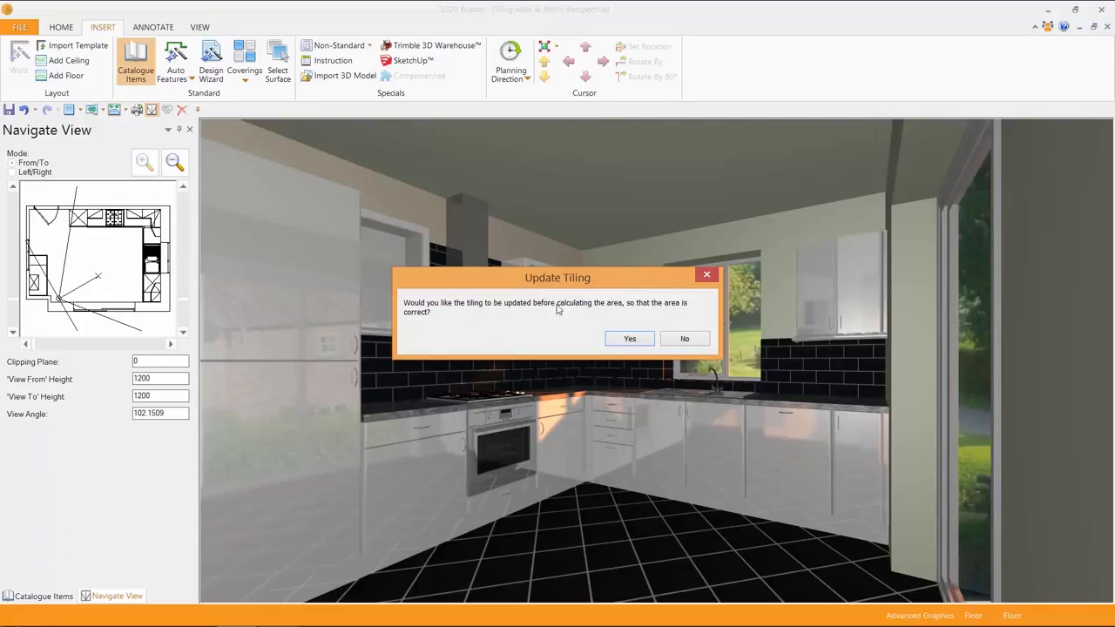
left_click(630, 340)
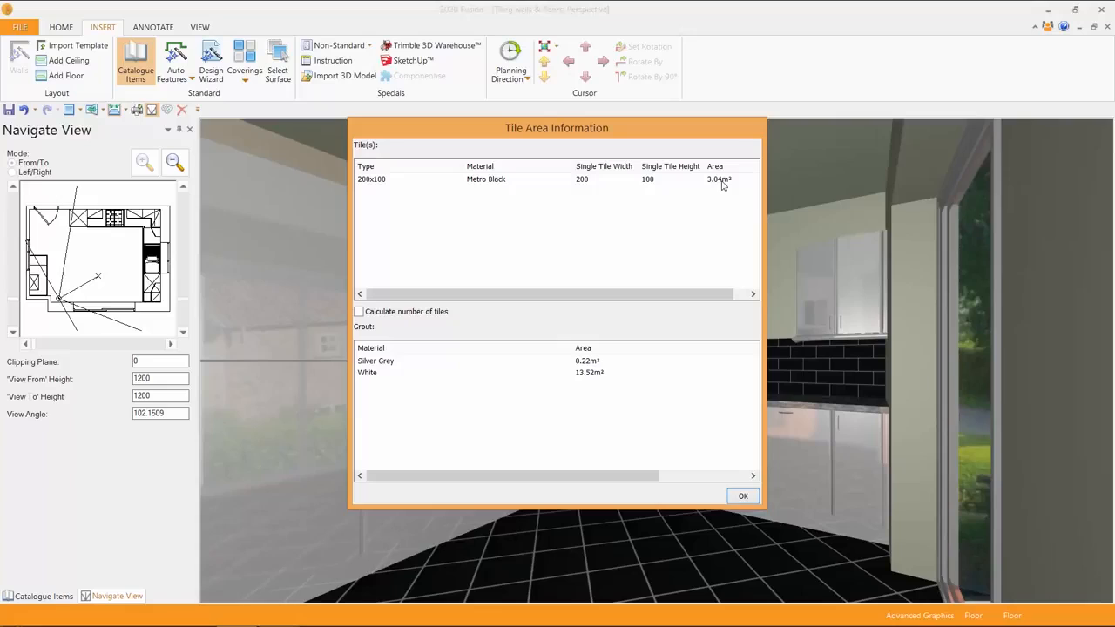
left_click(359, 313)
left_click_drag(571, 295, 739, 301)
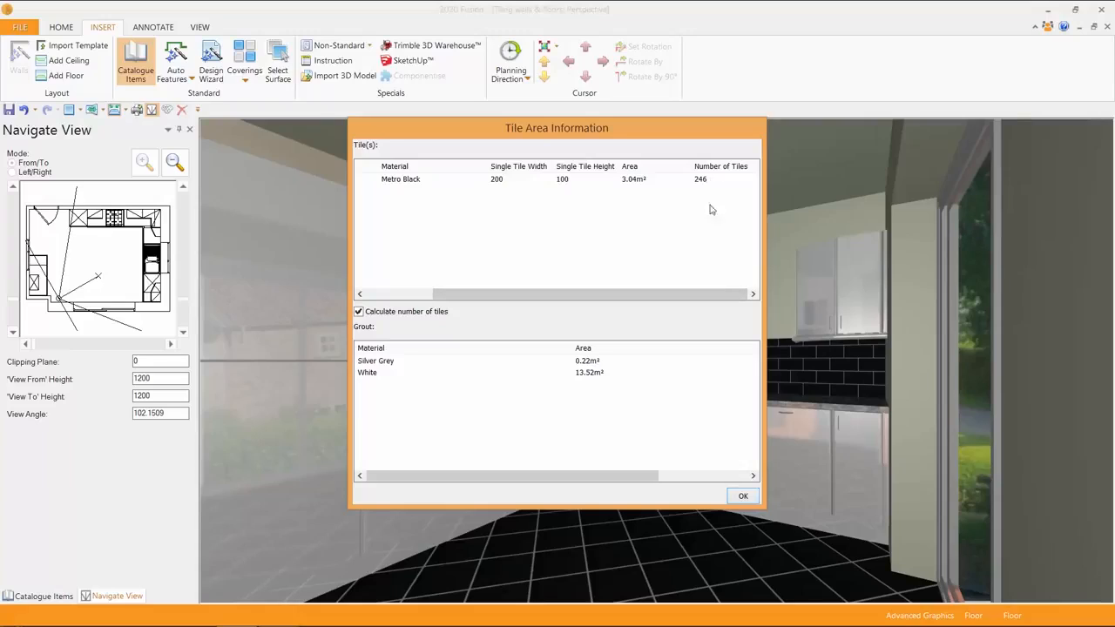
left_click(744, 498)
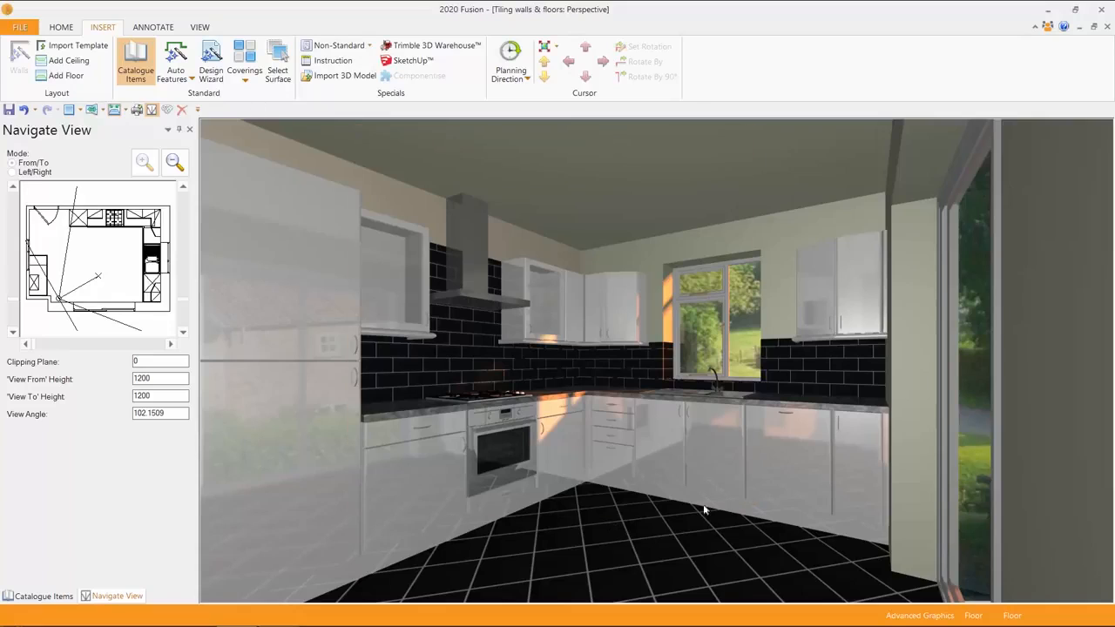
- Modify the kitchen floor's existing covering by setting the tile orientation to 0, and confirm the changes
left_click(573, 538)
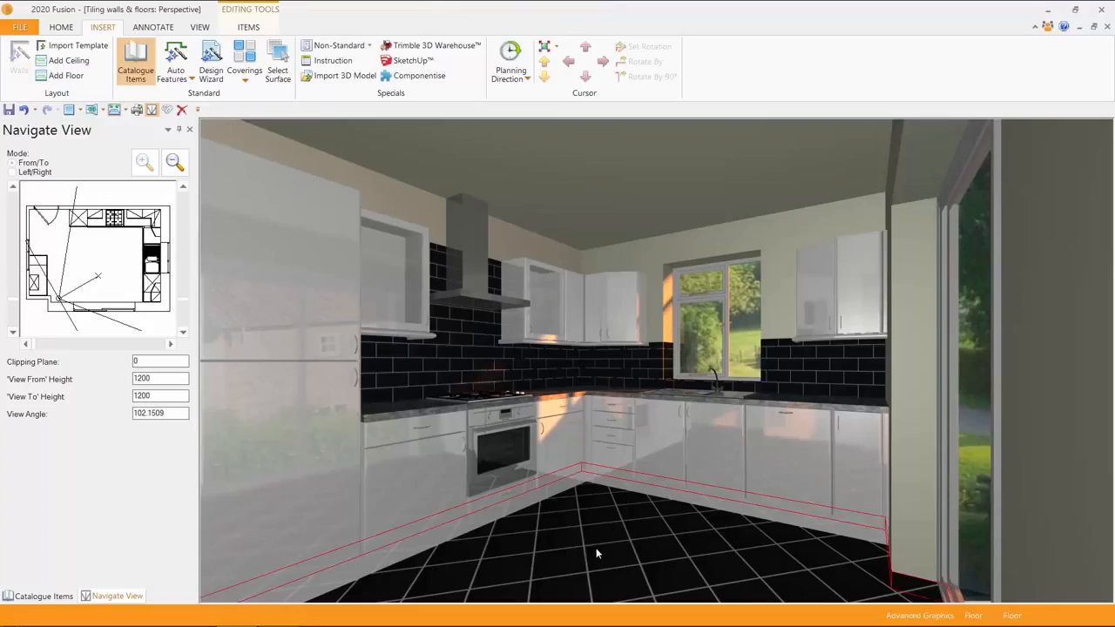
left_click(249, 55)
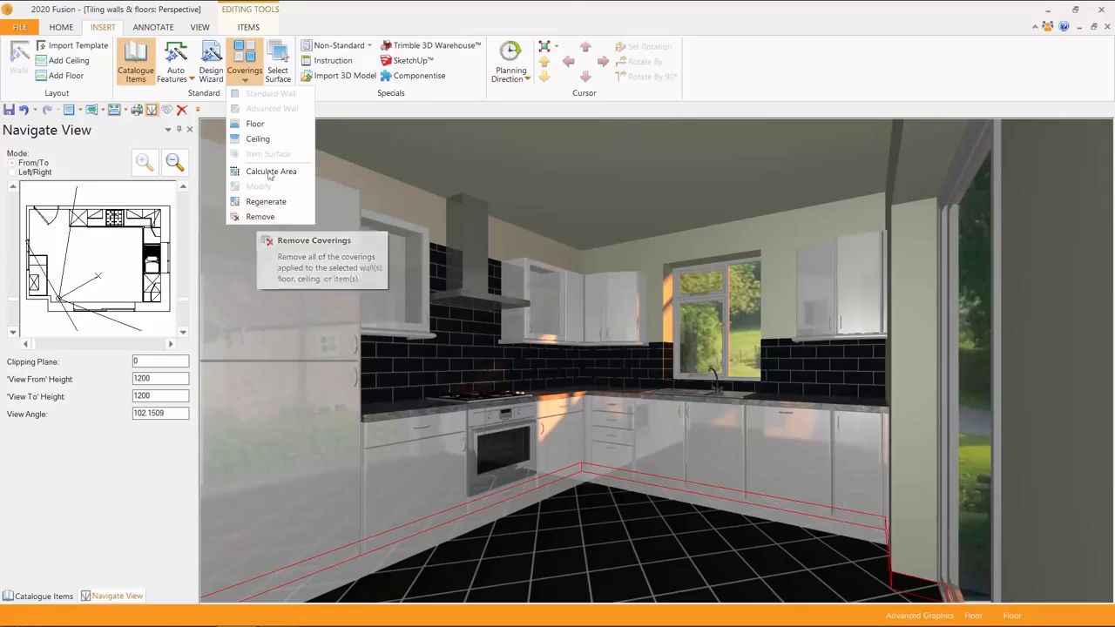
left_click(256, 124)
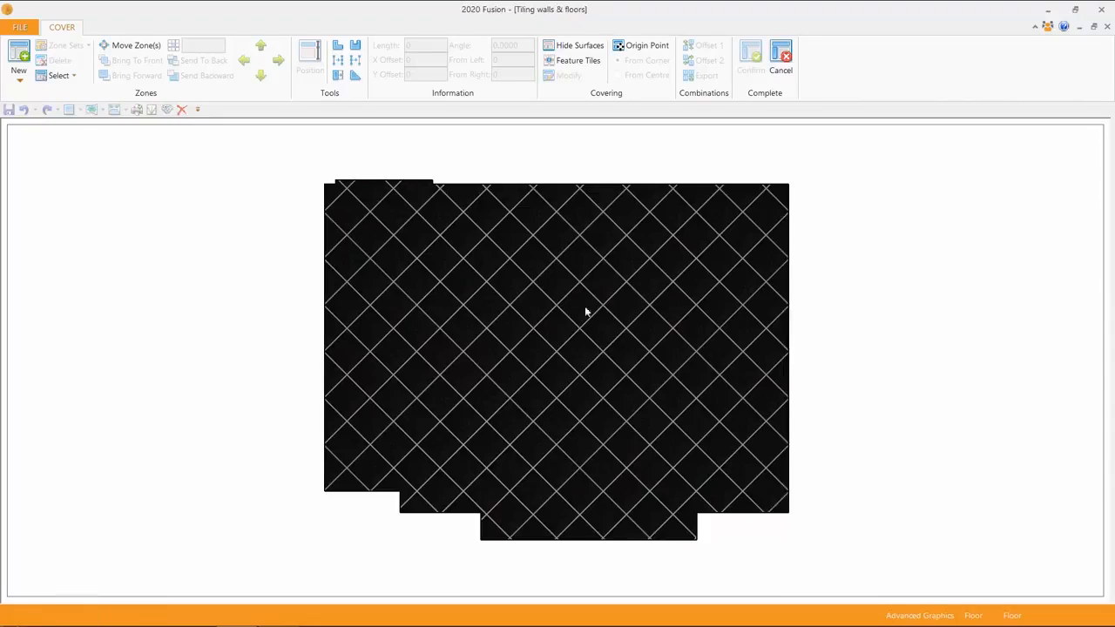
left_click(549, 341)
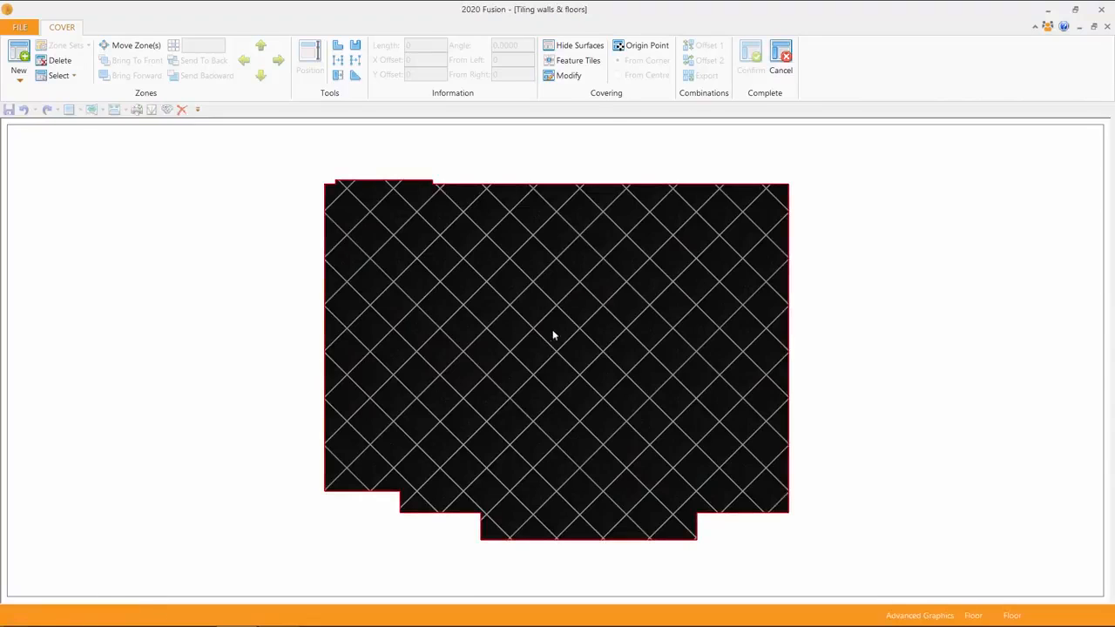
left_click(568, 76)
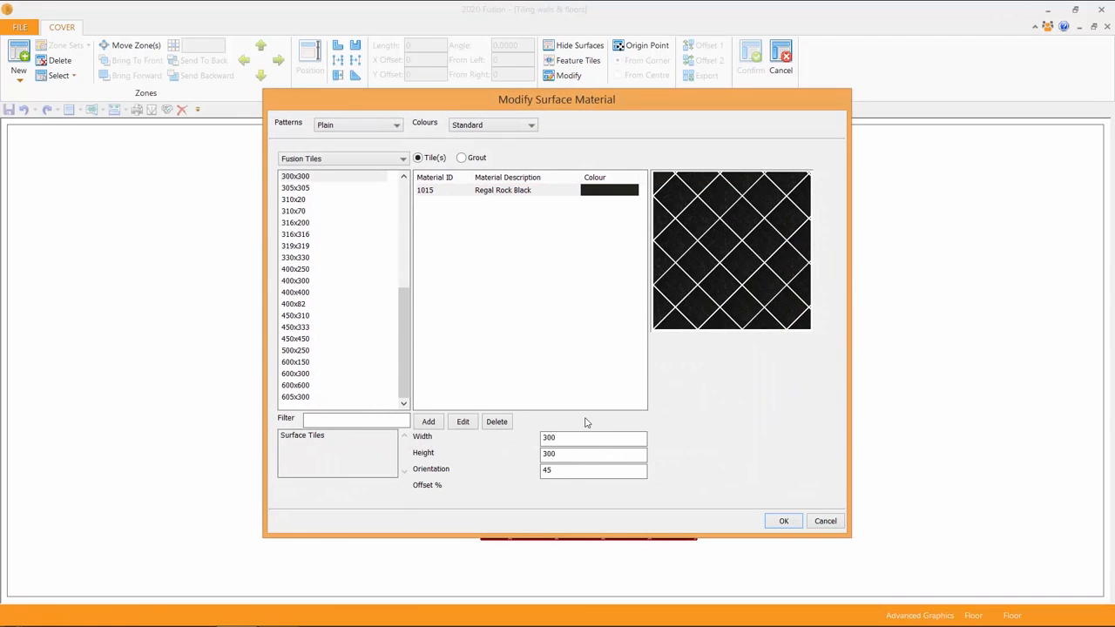
double_click(562, 472)
type("0")
double_click(569, 453)
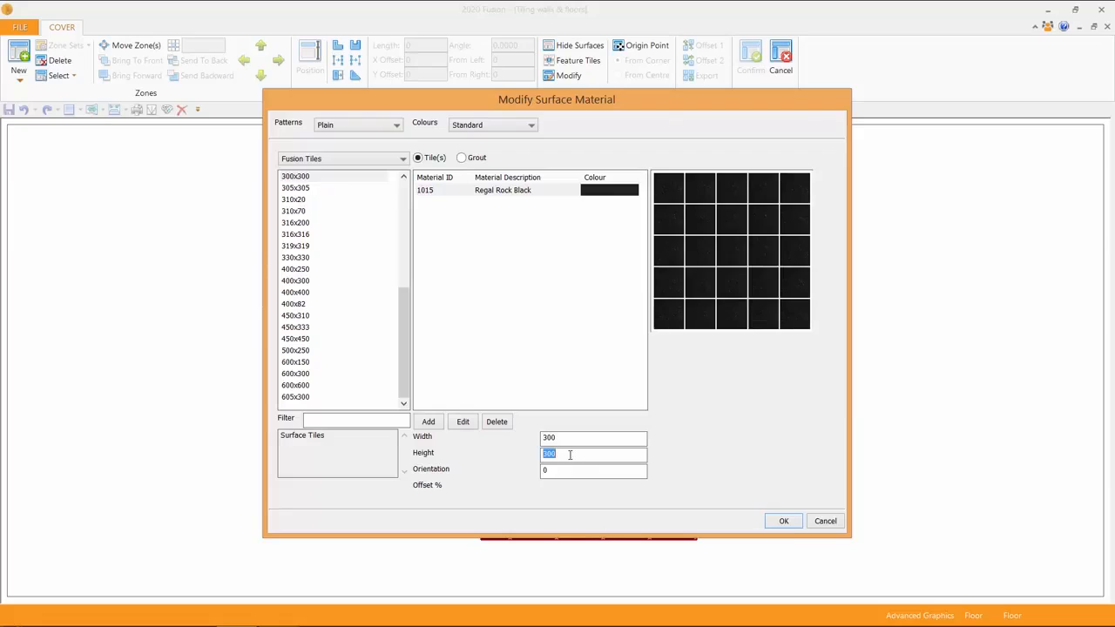
left_click(784, 521)
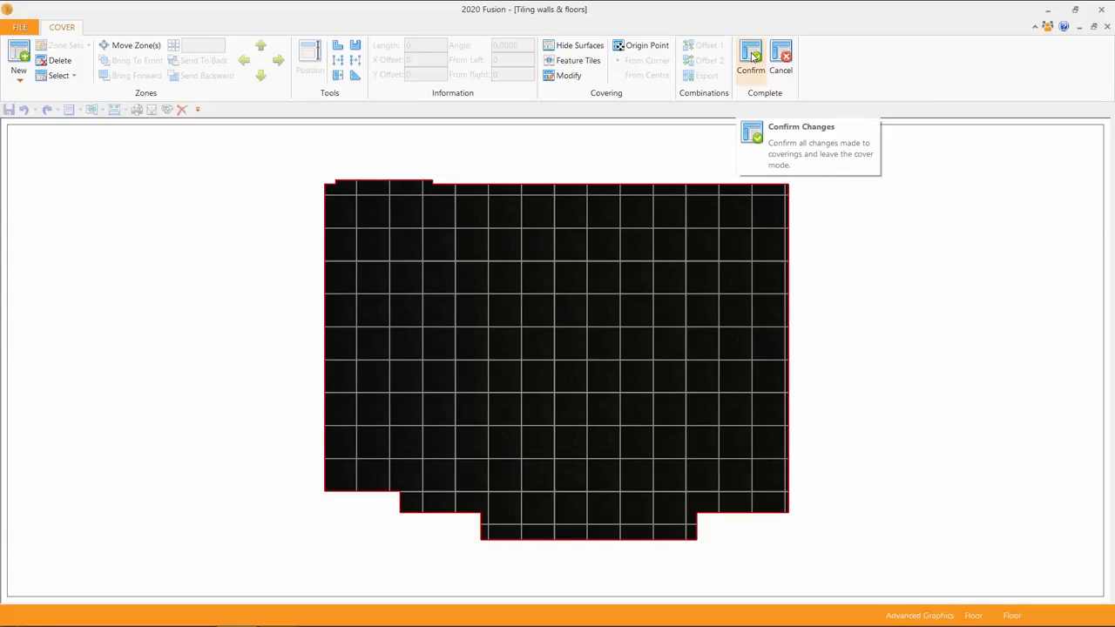
left_click(755, 57)
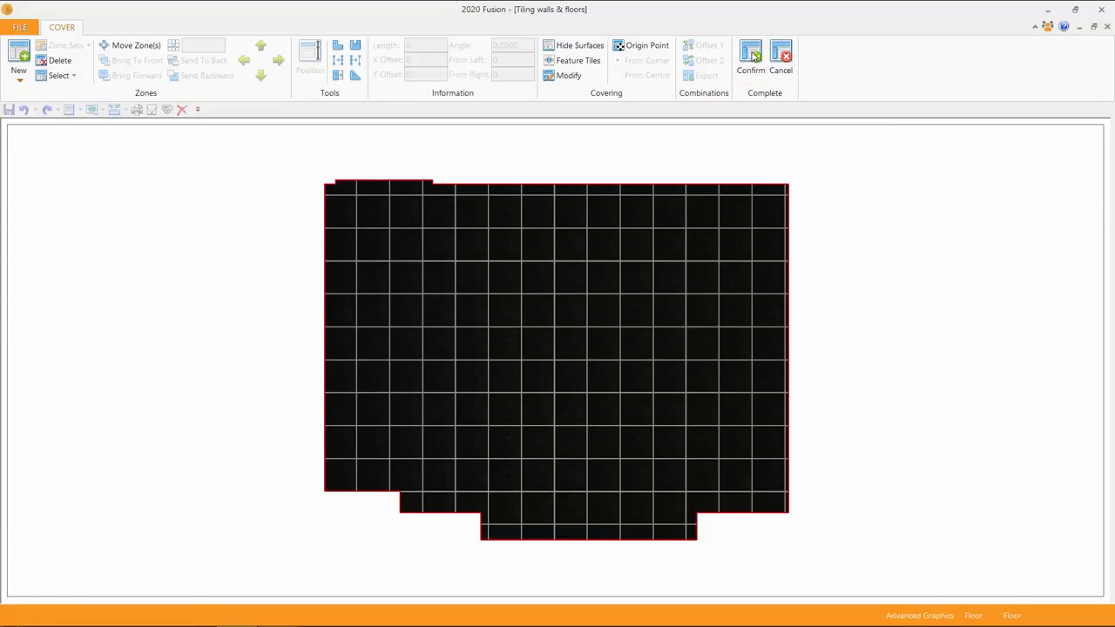